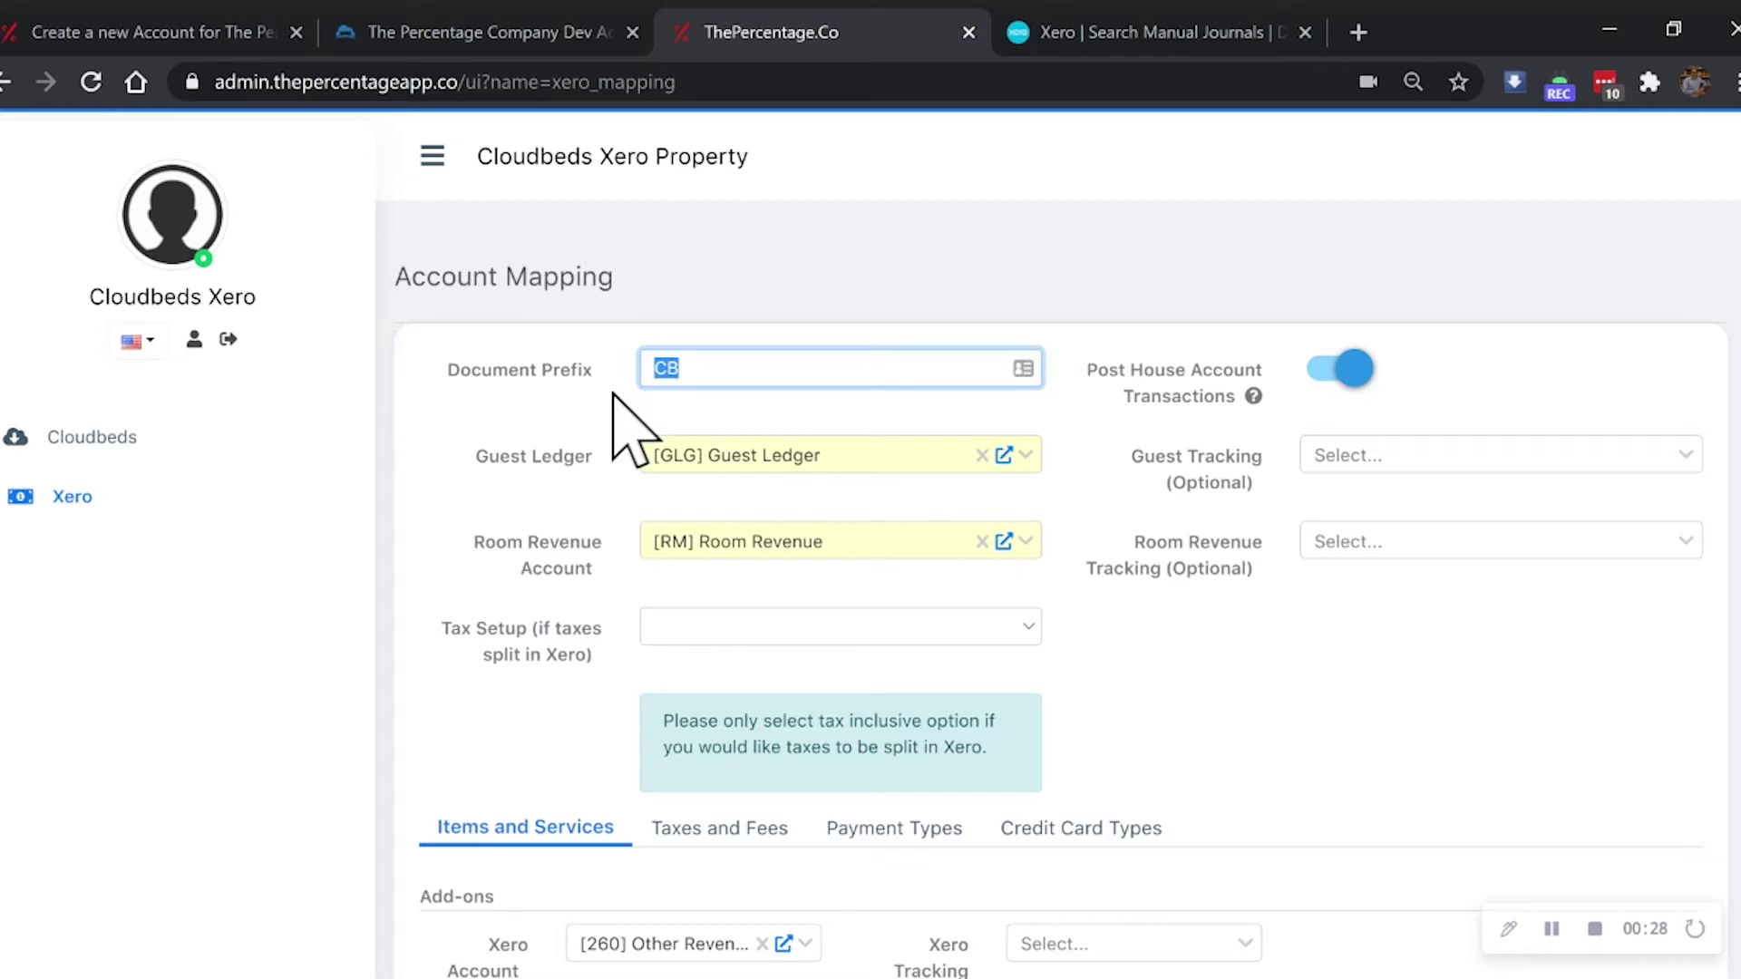
# Step: Turn Post House Account Transactions off and back on in the account mapping
pyautogui.click(616, 382)
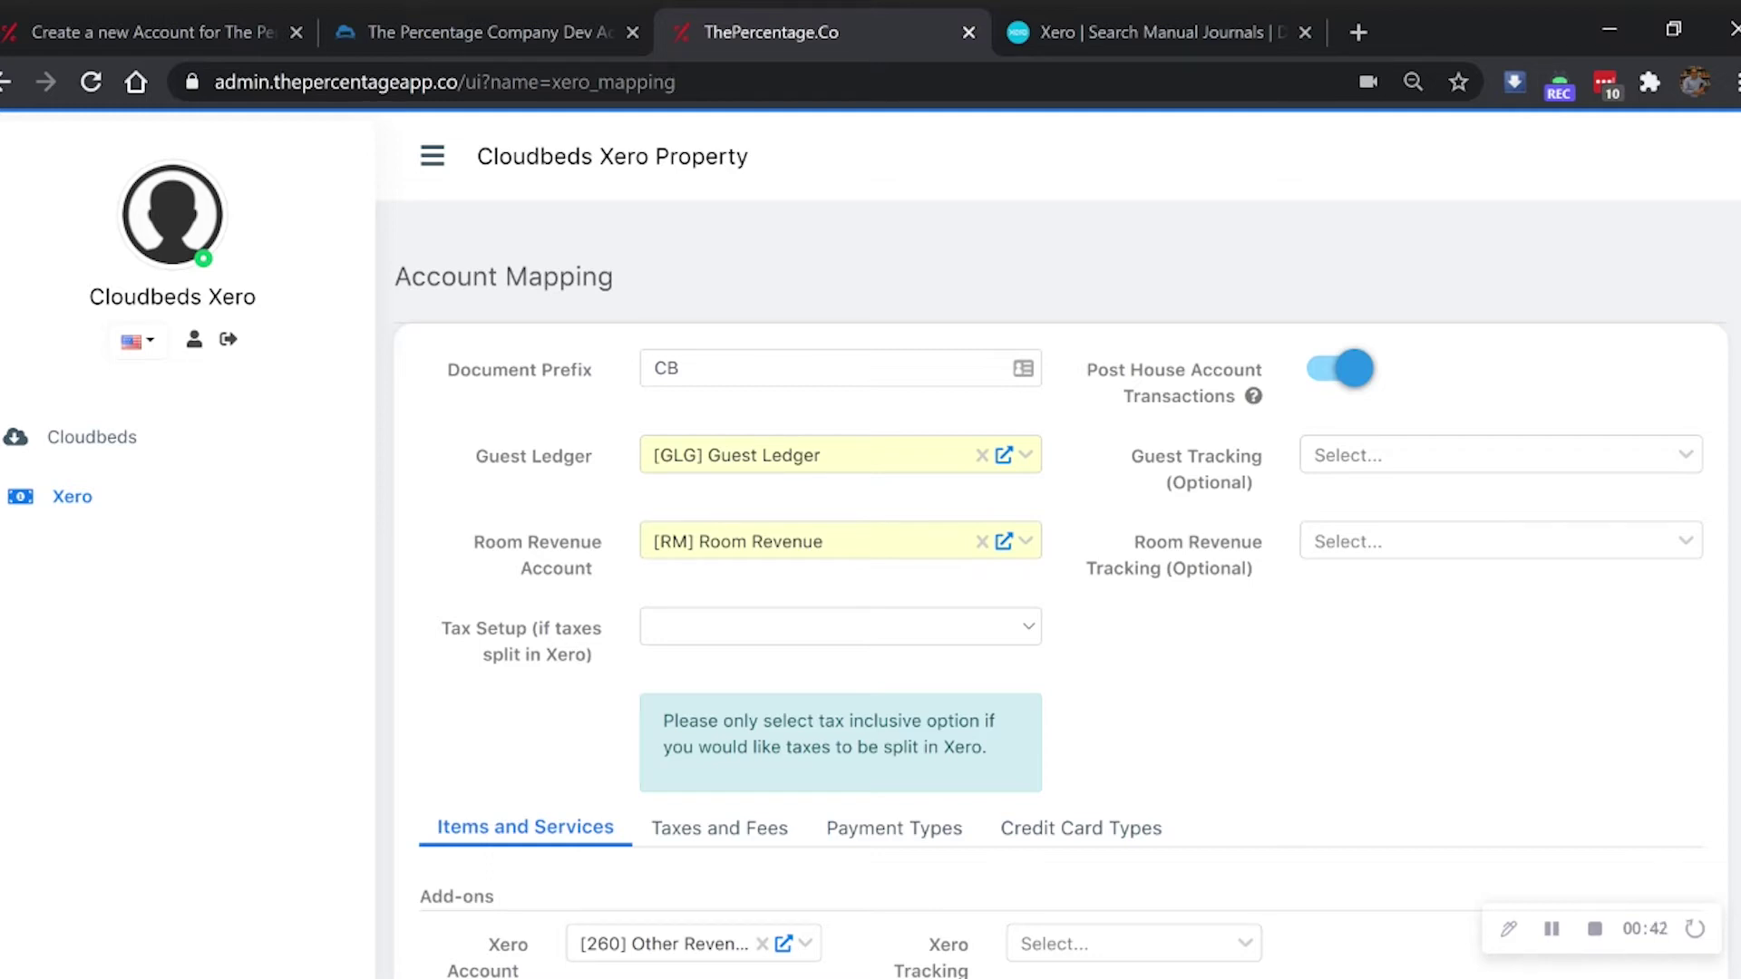
pyautogui.click(1341, 368)
pyautogui.click(1319, 370)
# Step: Look through the Items and Services, Taxes and Fees, Payment Types and Credit Card Types mapping sections
pyautogui.scroll(-2, 612, 478)
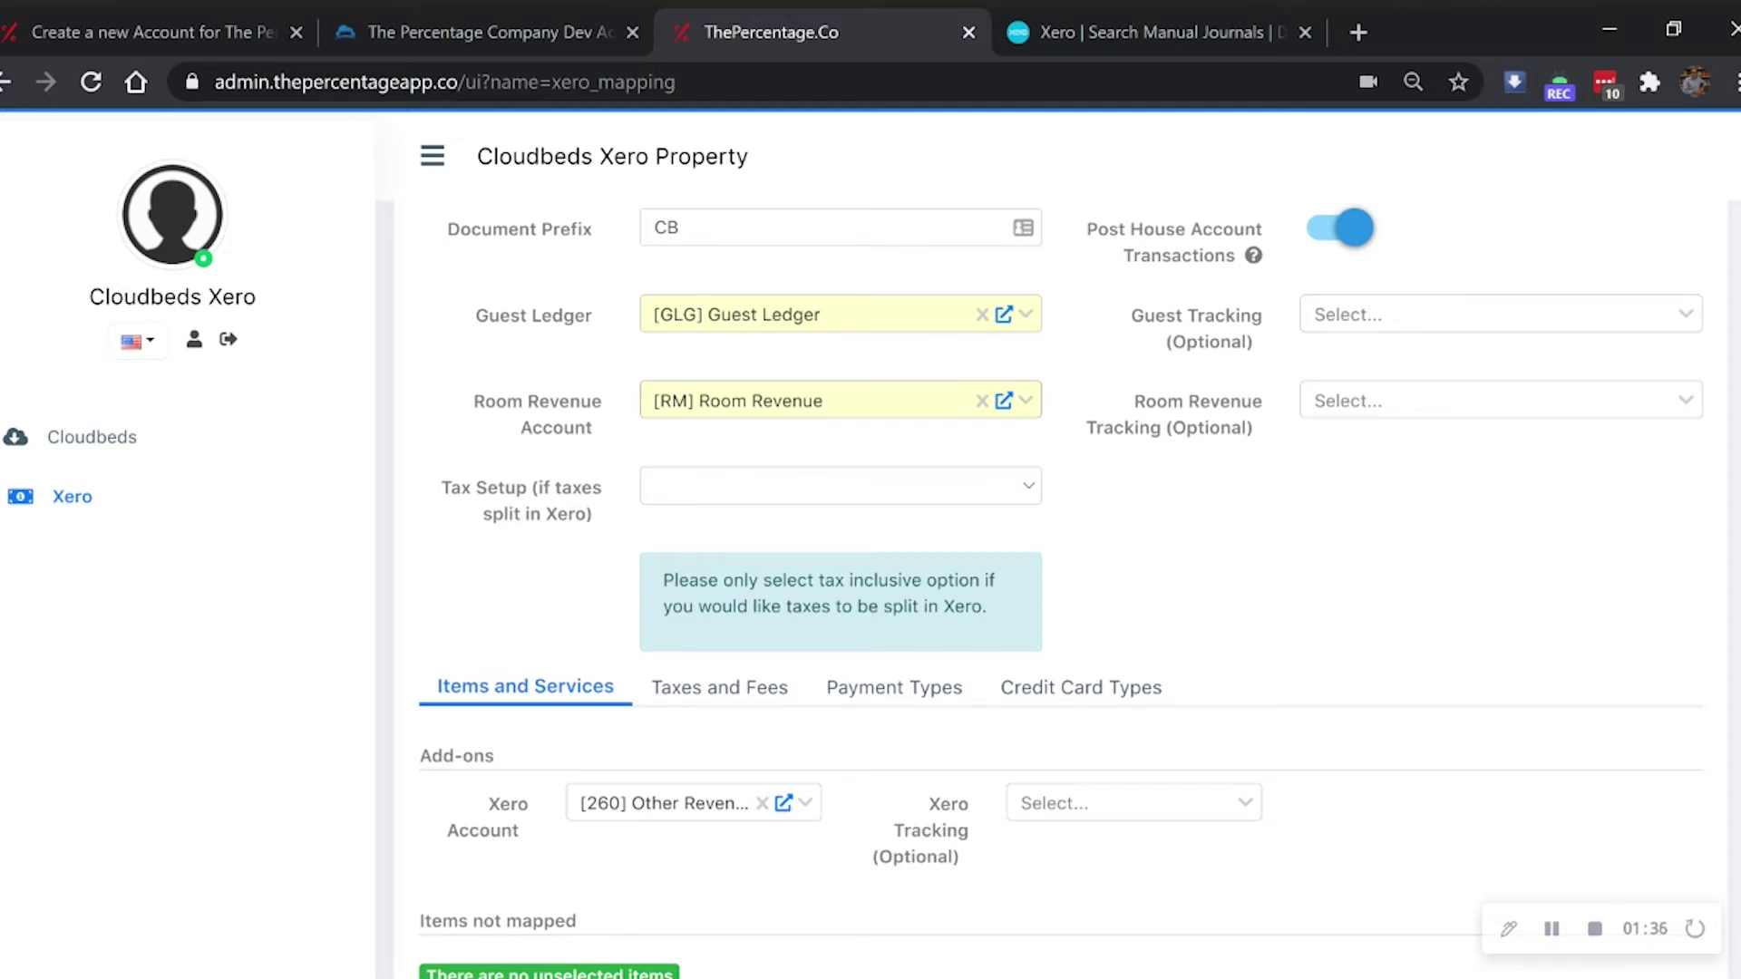
pyautogui.scroll(-4, 544, 458)
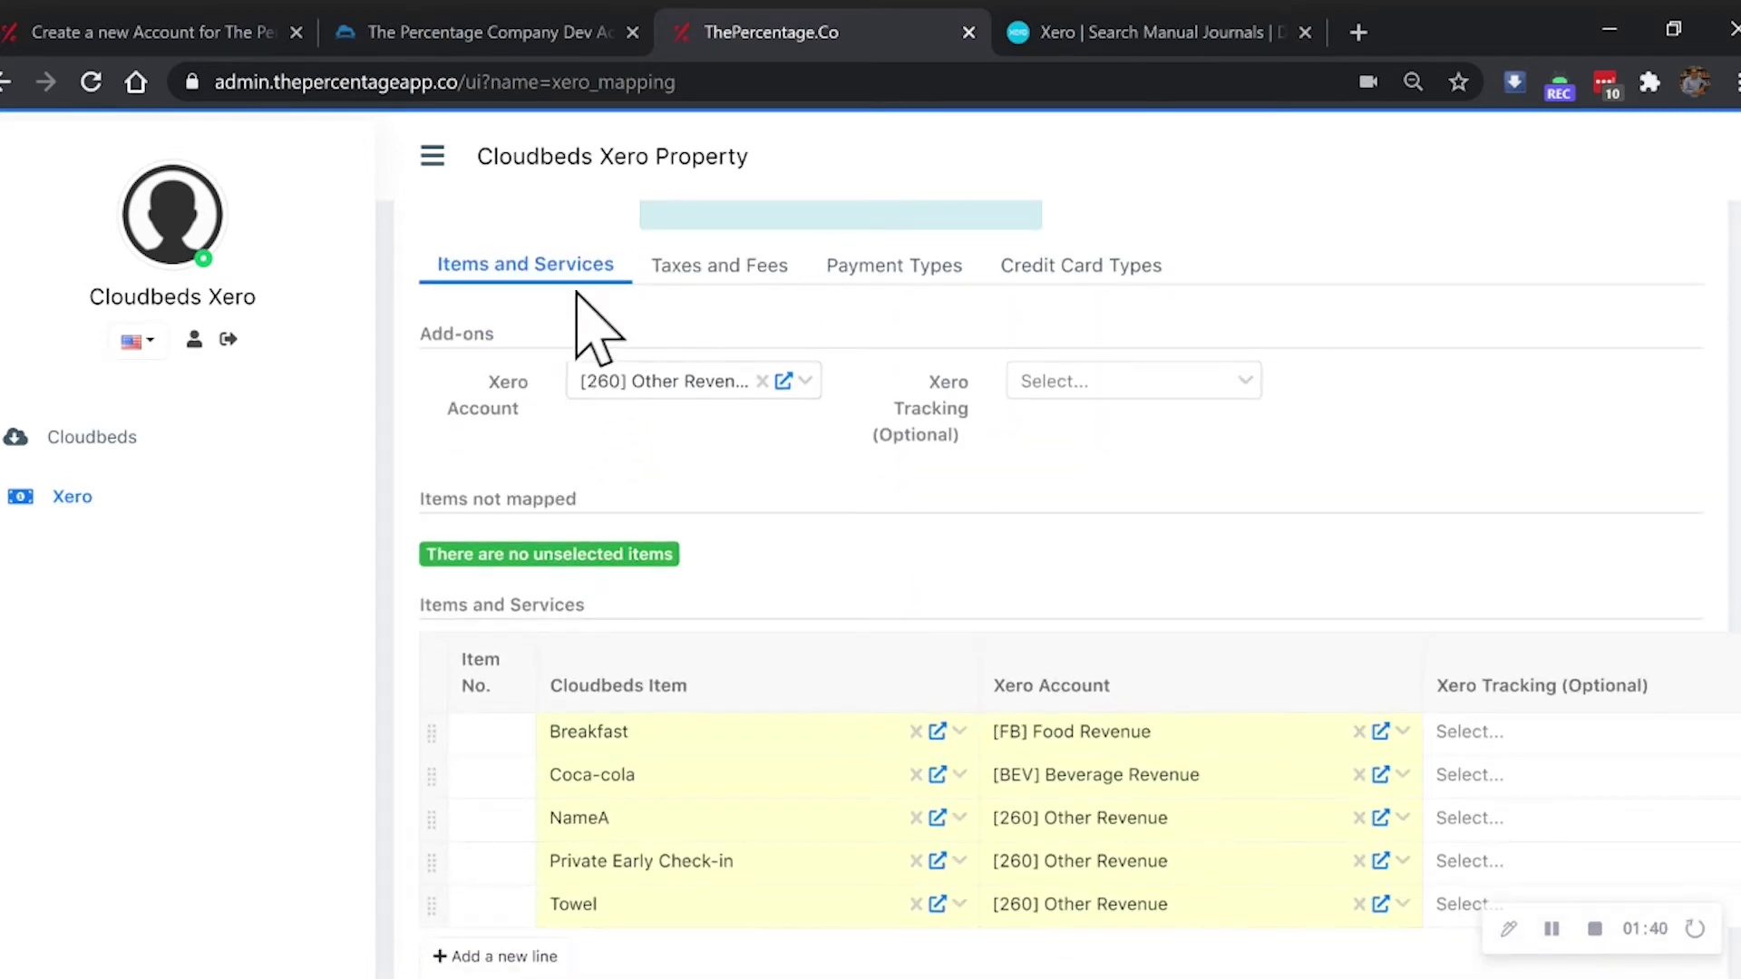
pyautogui.click(712, 268)
pyautogui.scroll(-3, 758, 716)
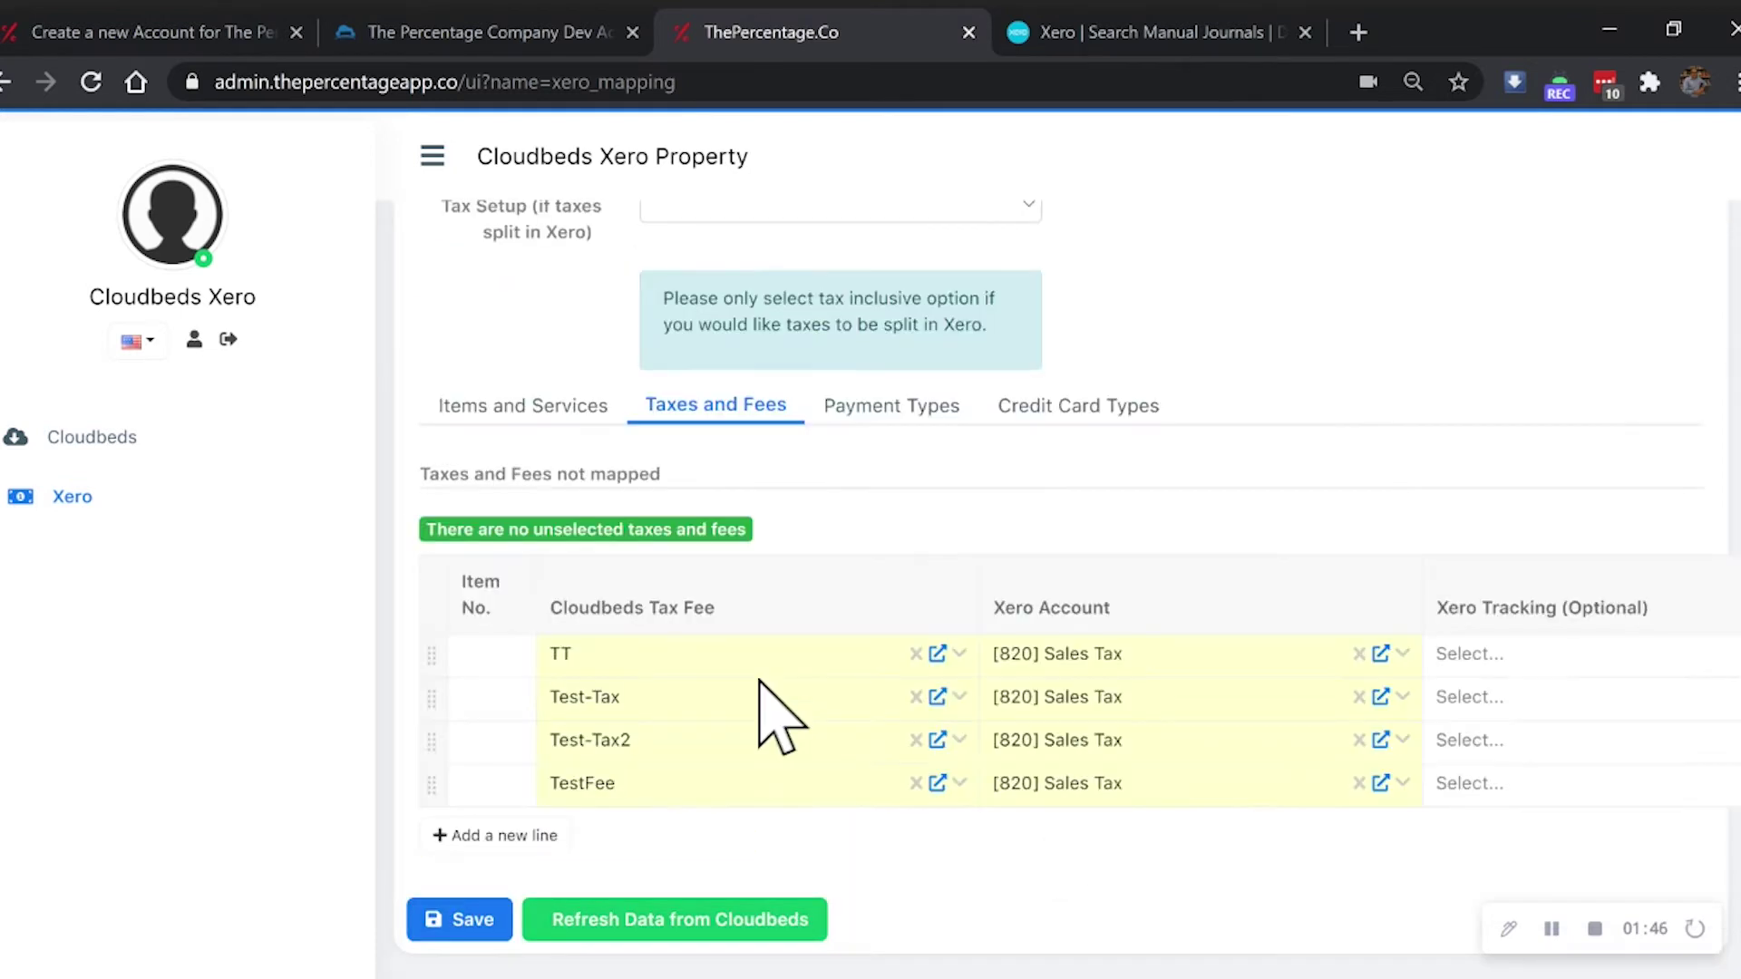
pyautogui.click(880, 410)
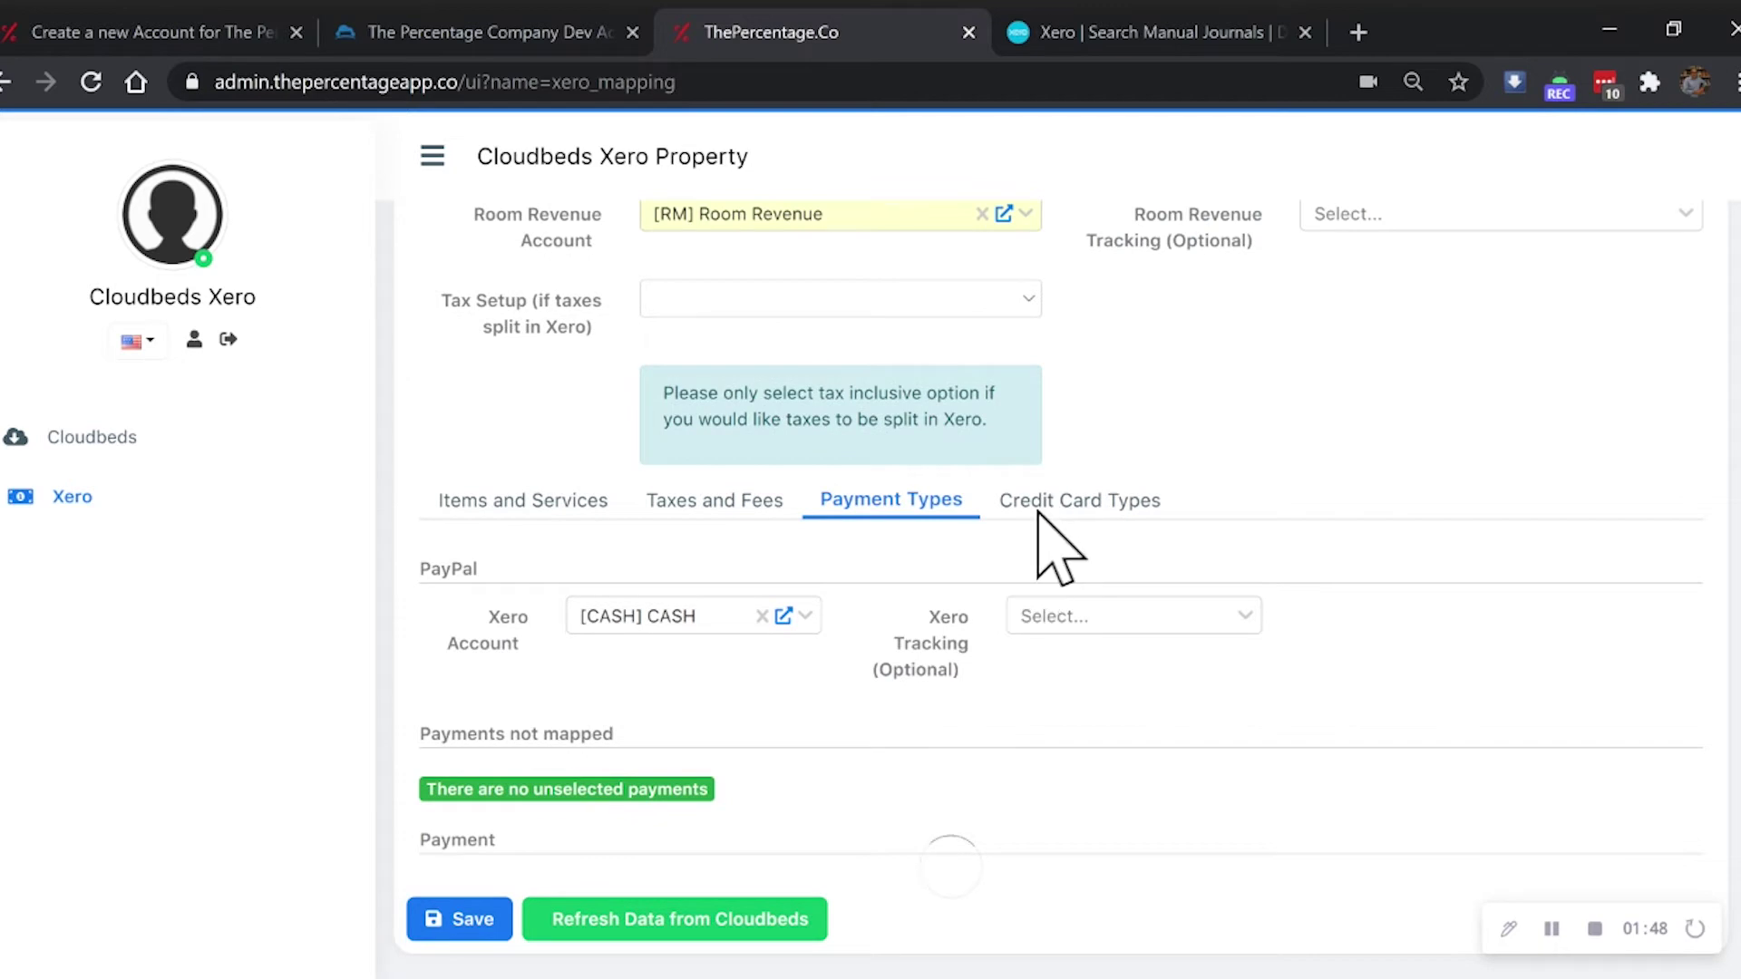
pyautogui.scroll(-3, 1038, 544)
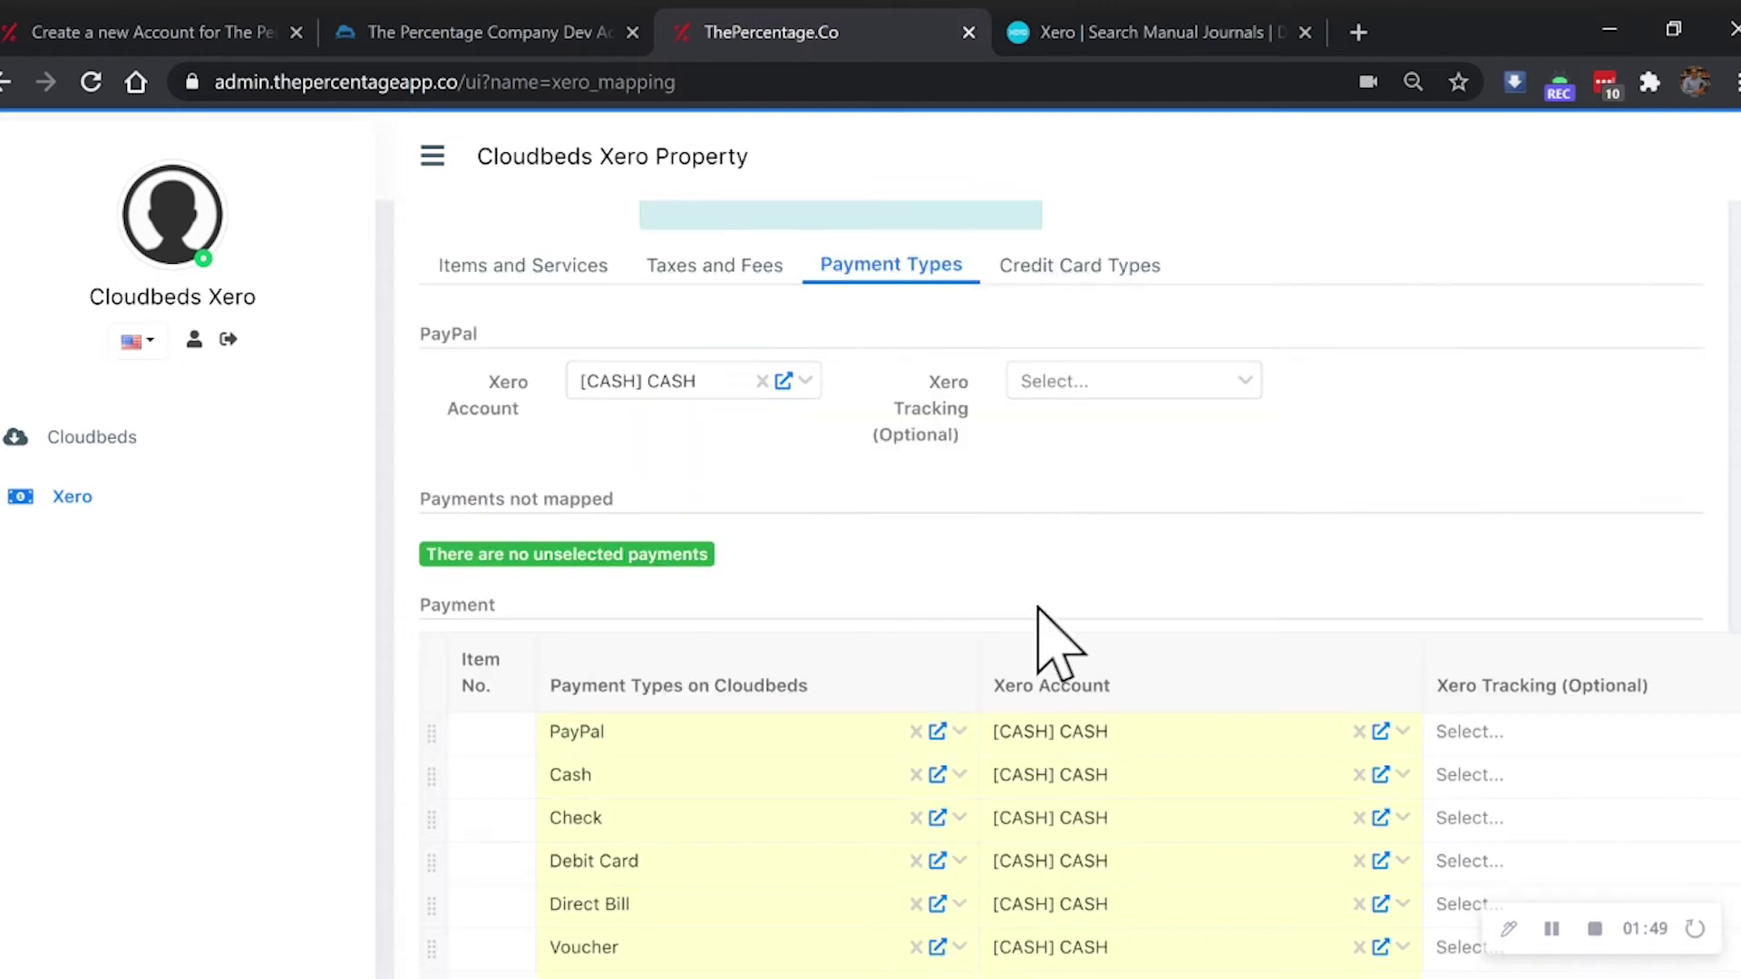
pyautogui.click(1047, 283)
pyautogui.scroll(-3, 808, 517)
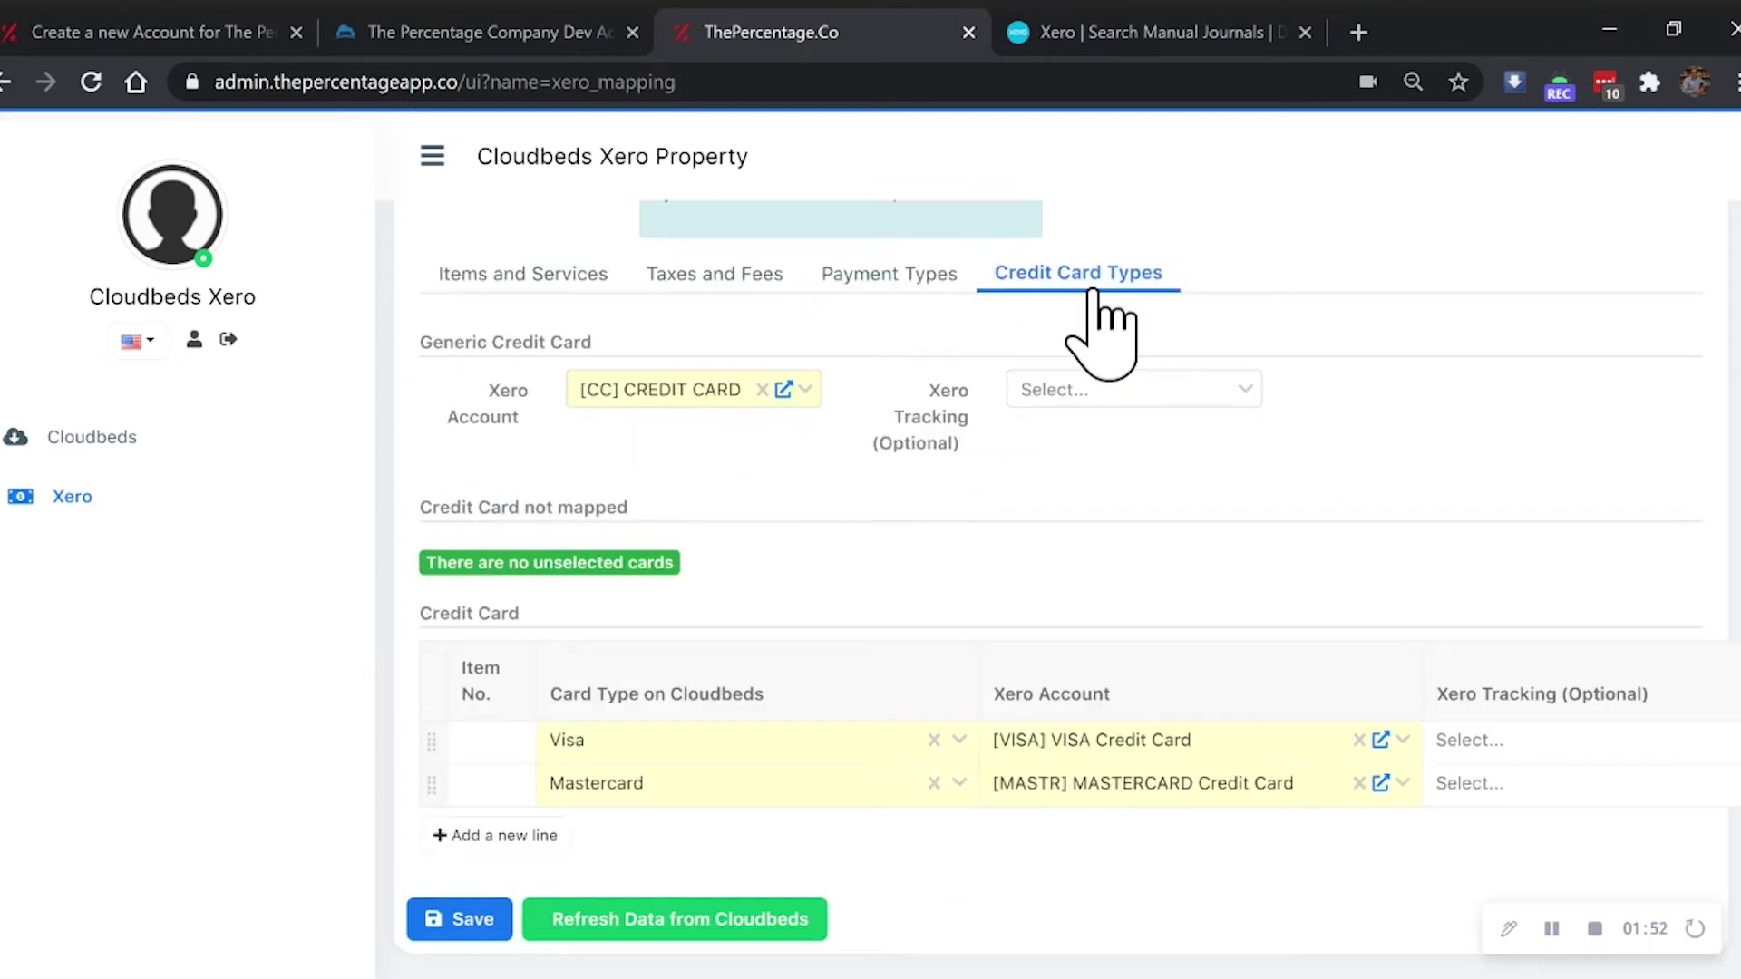
# Step: Examine the add-ons account and the Cloudbeds Item and Xero Account columns under Items and Services
pyautogui.click(547, 274)
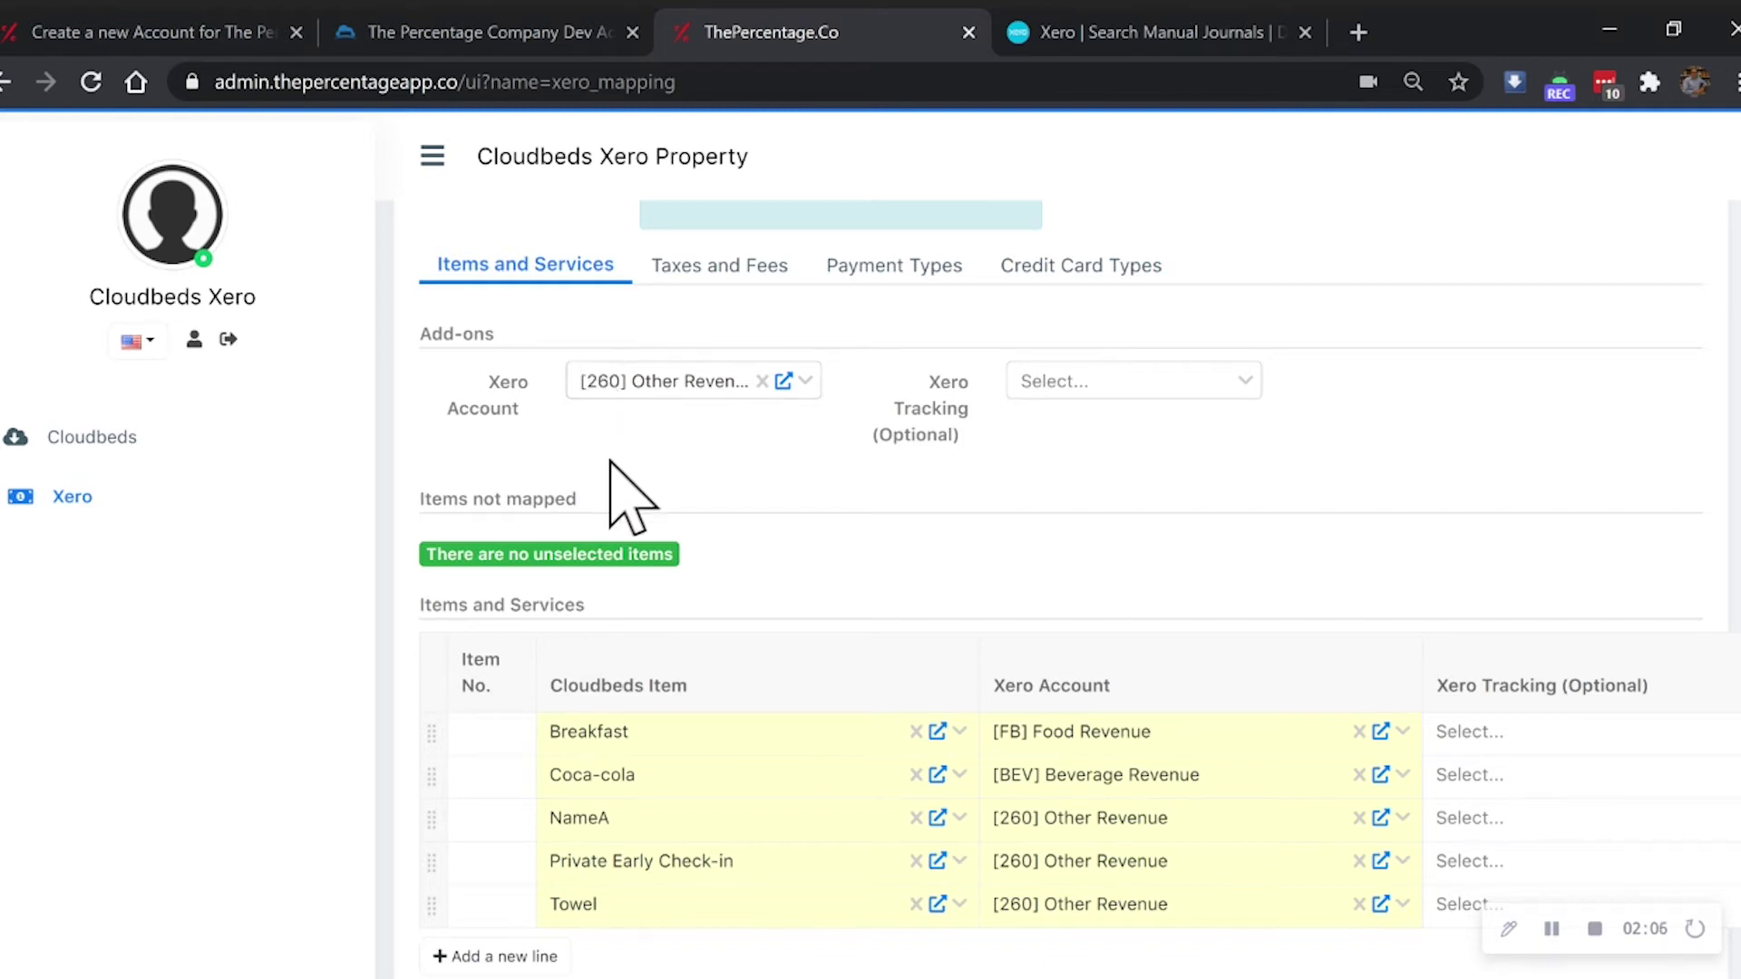
pyautogui.moveTo(417, 334); pyautogui.dragTo(563, 389)
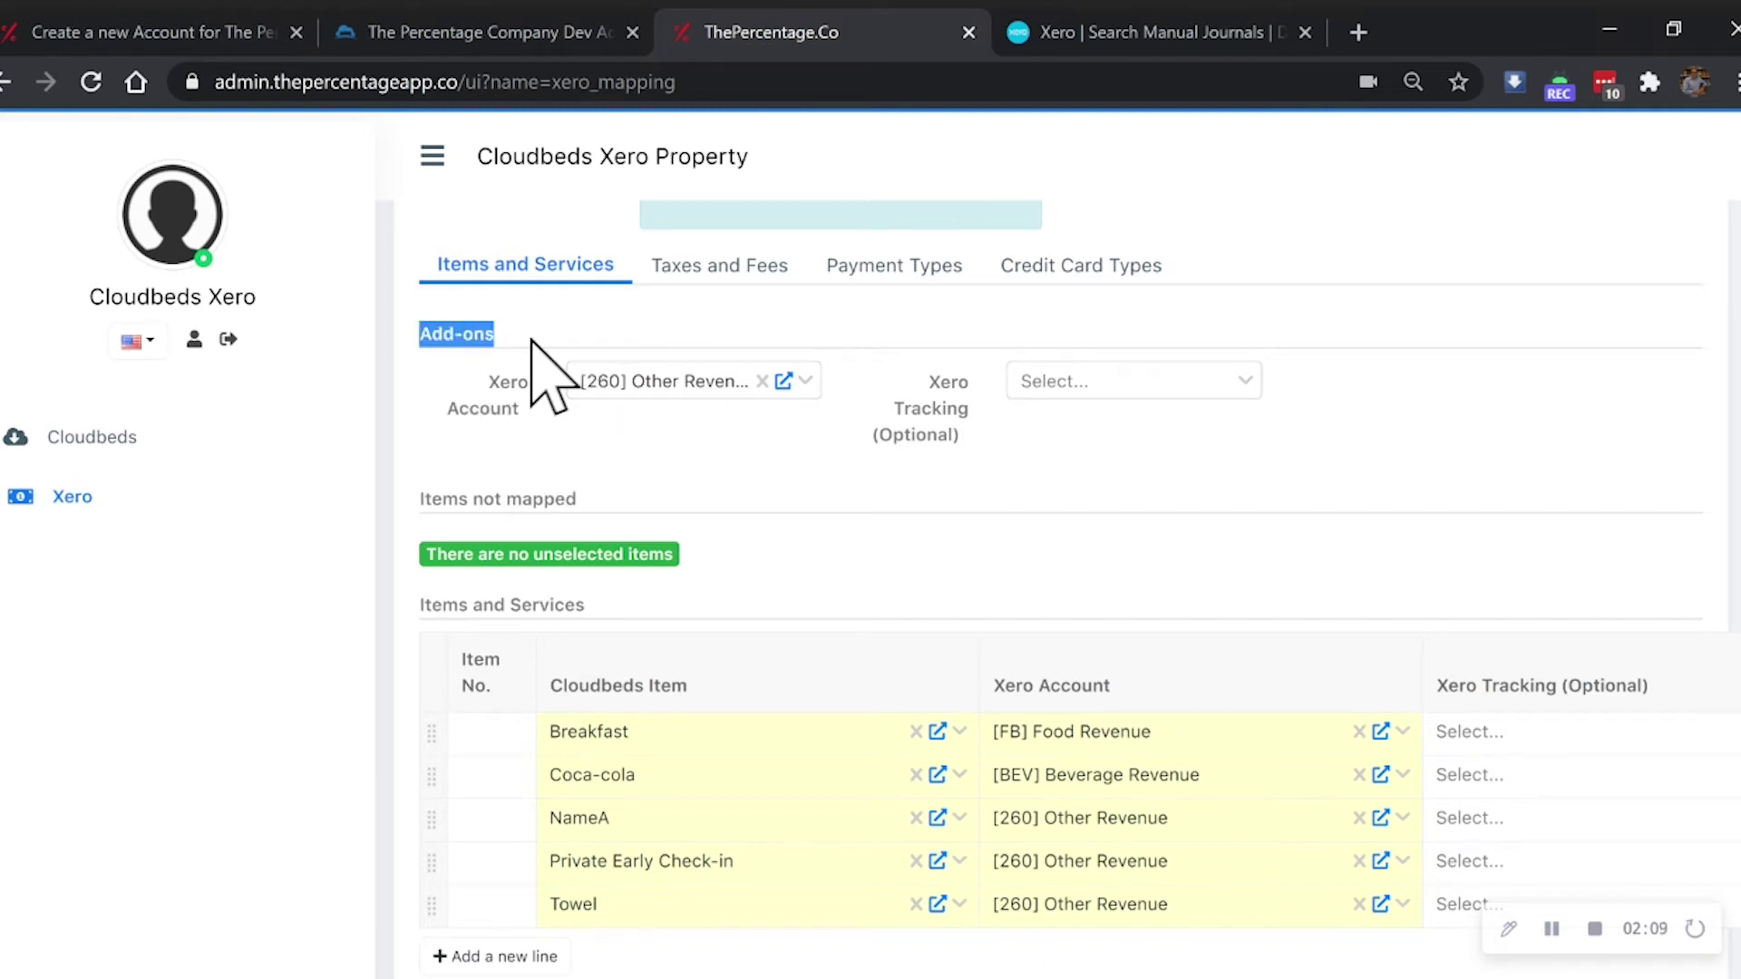
pyautogui.click(653, 388)
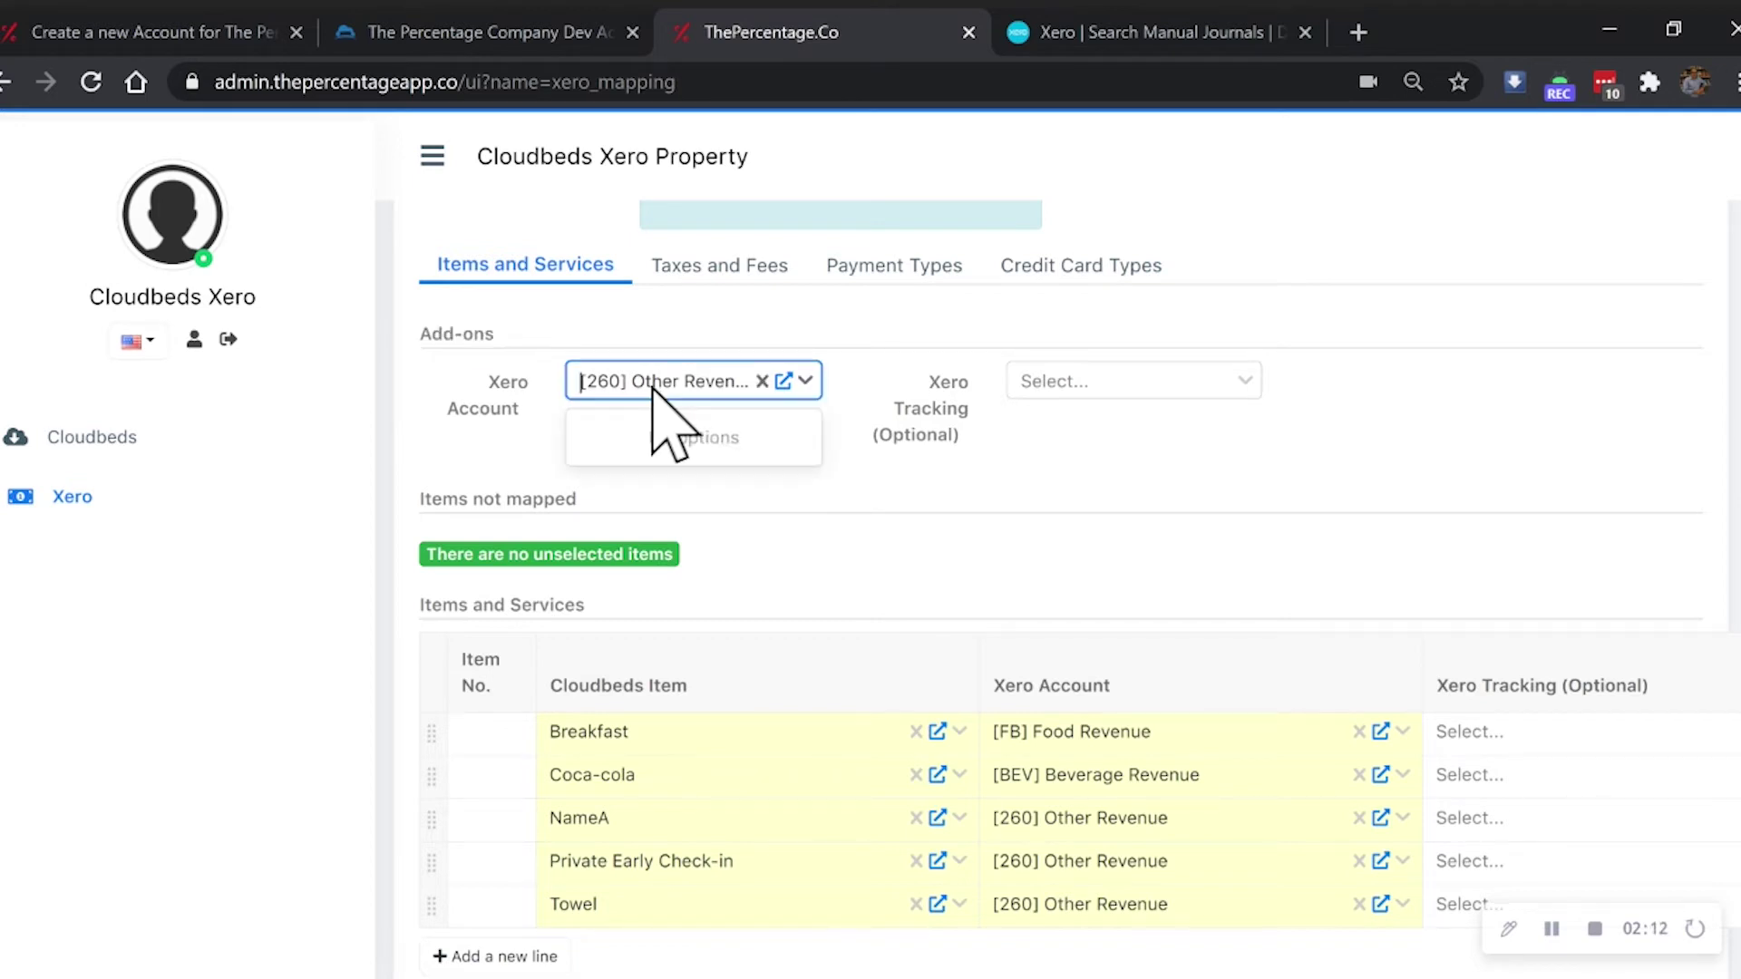
pyautogui.click(654, 383)
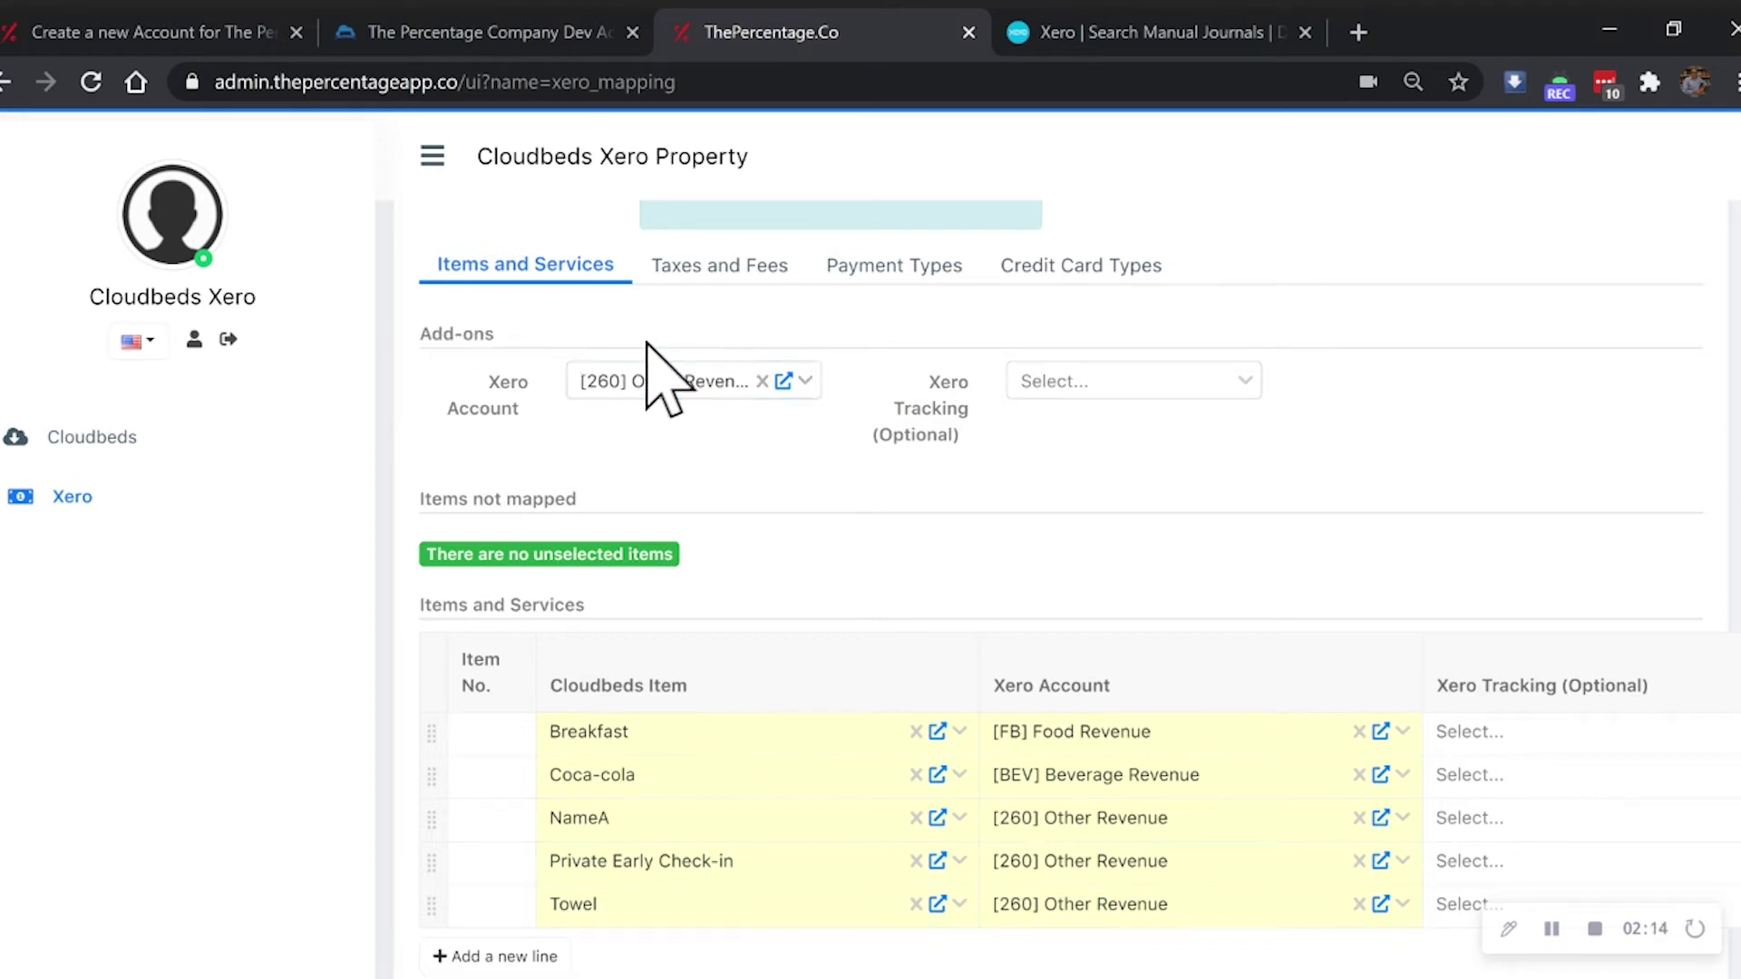
pyautogui.scroll(-2, 998, 725)
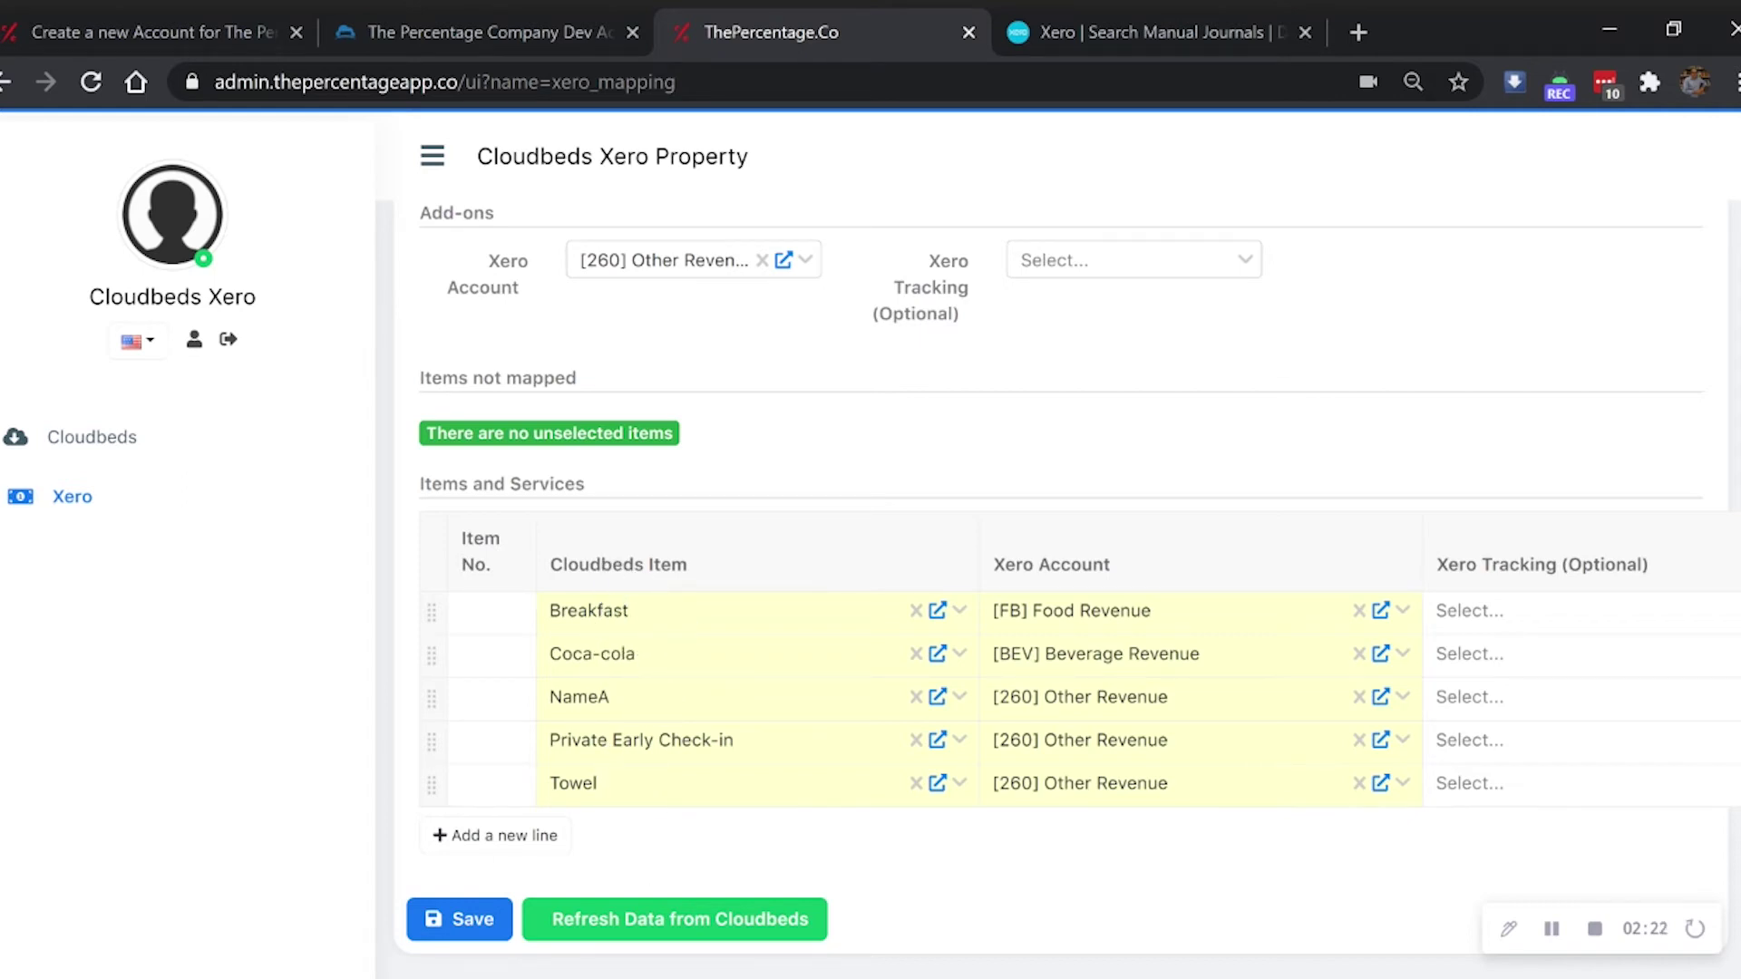
pyautogui.moveTo(688, 564); pyautogui.dragTo(568, 564)
pyautogui.moveTo(1111, 564); pyautogui.dragTo(994, 564)
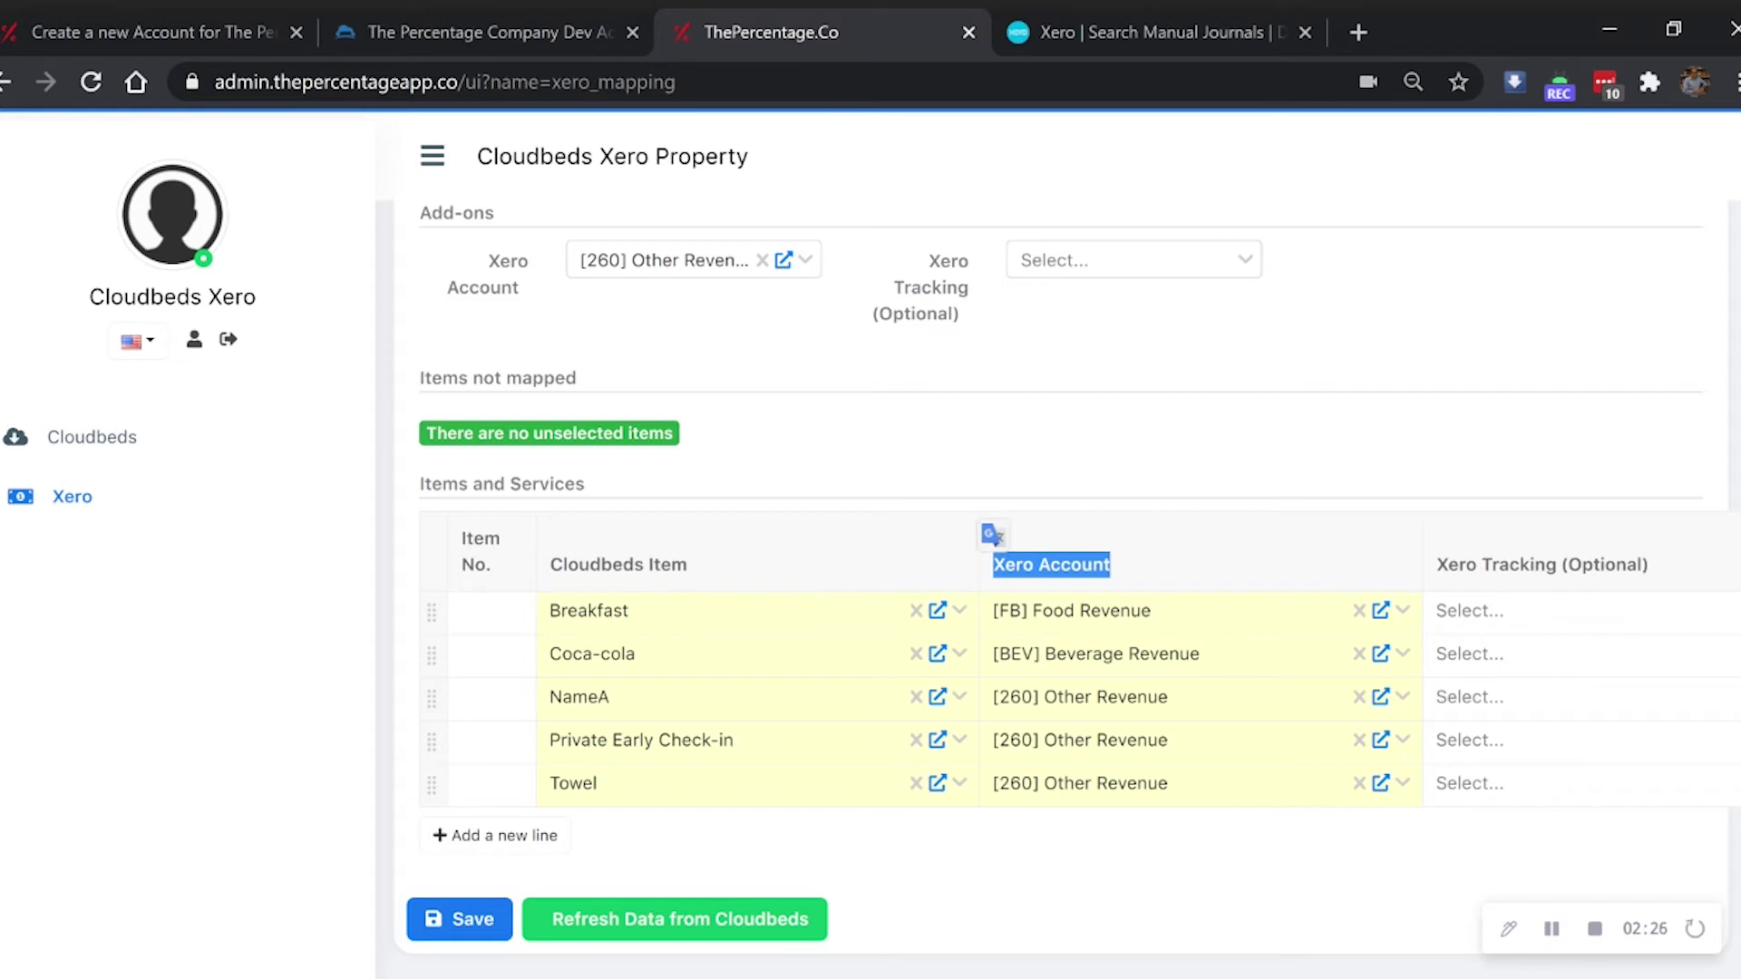
# Step: Clear both the Xero account and the Cloudbeds item from the Breakfast line
pyautogui.click(1360, 610)
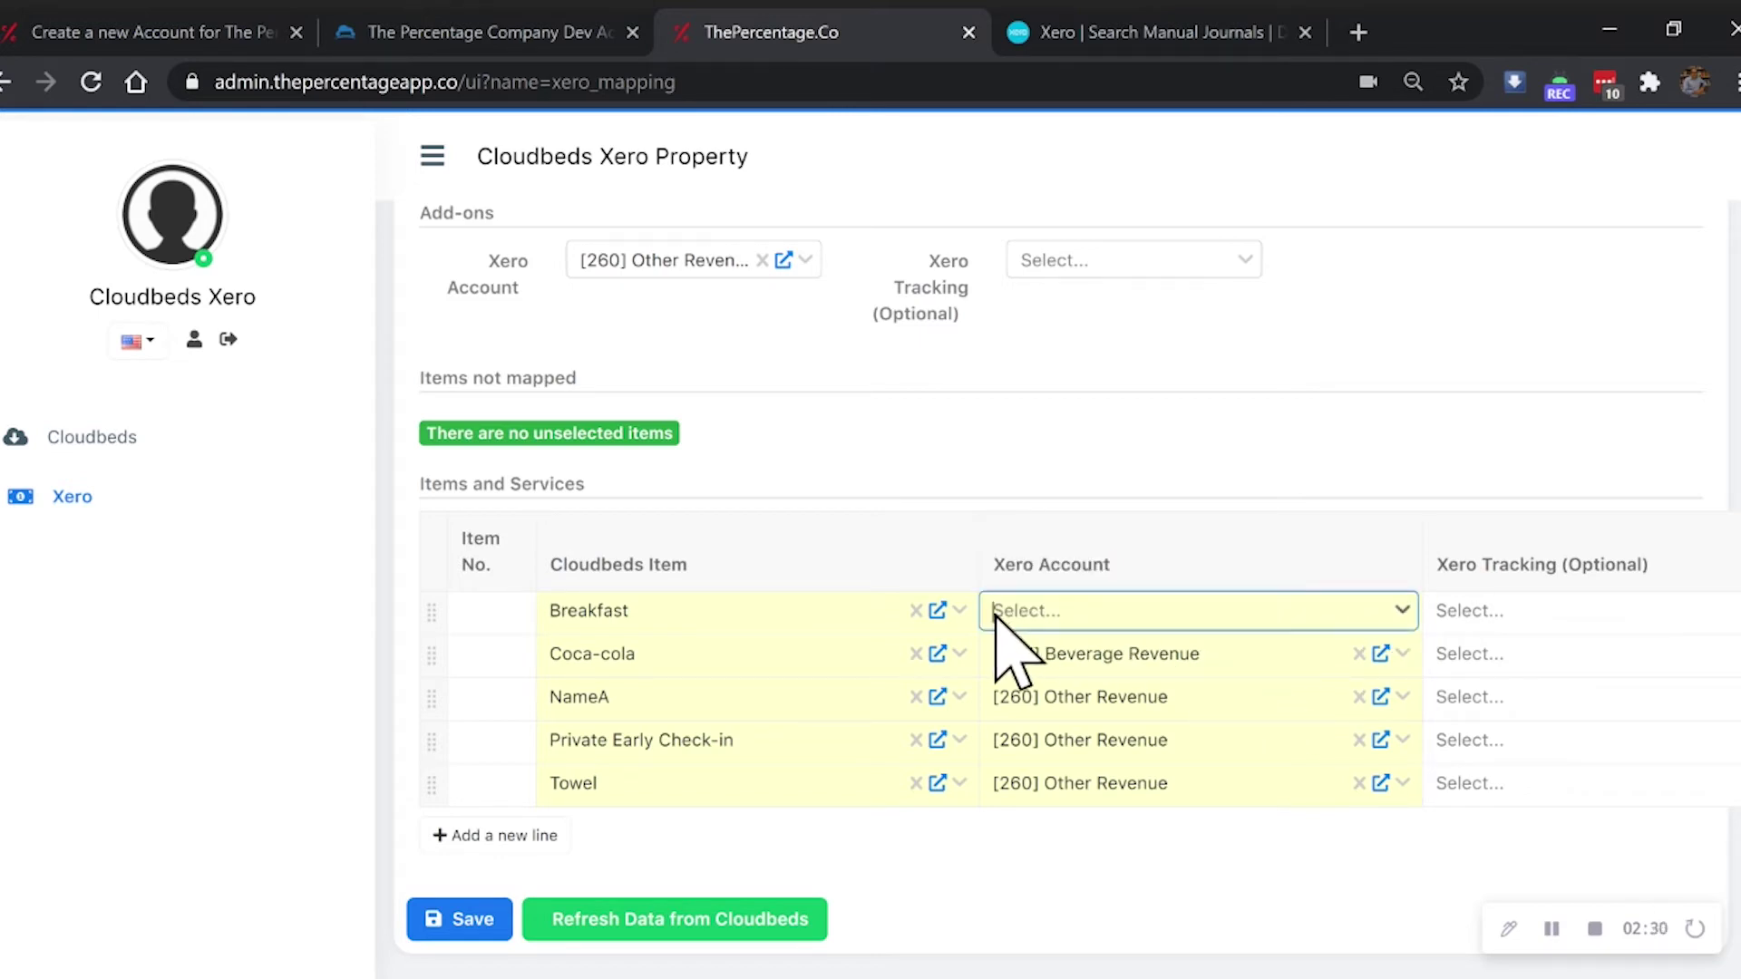
pyautogui.click(917, 610)
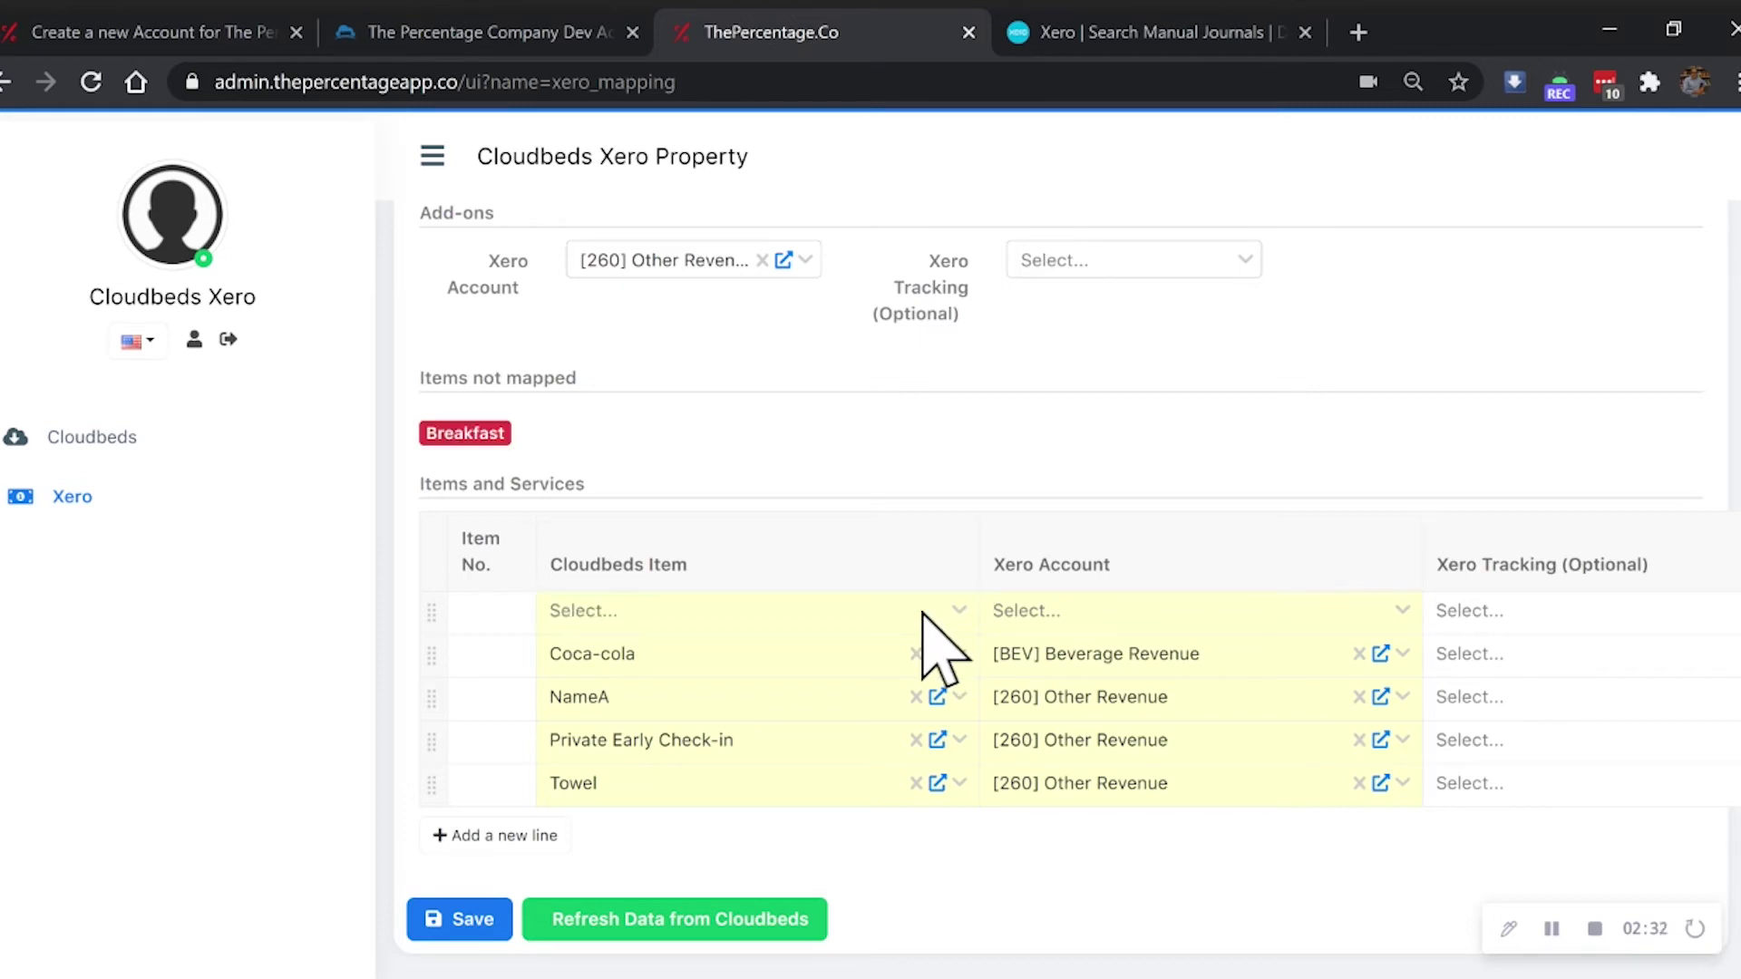
pyautogui.doubleClick(447, 431)
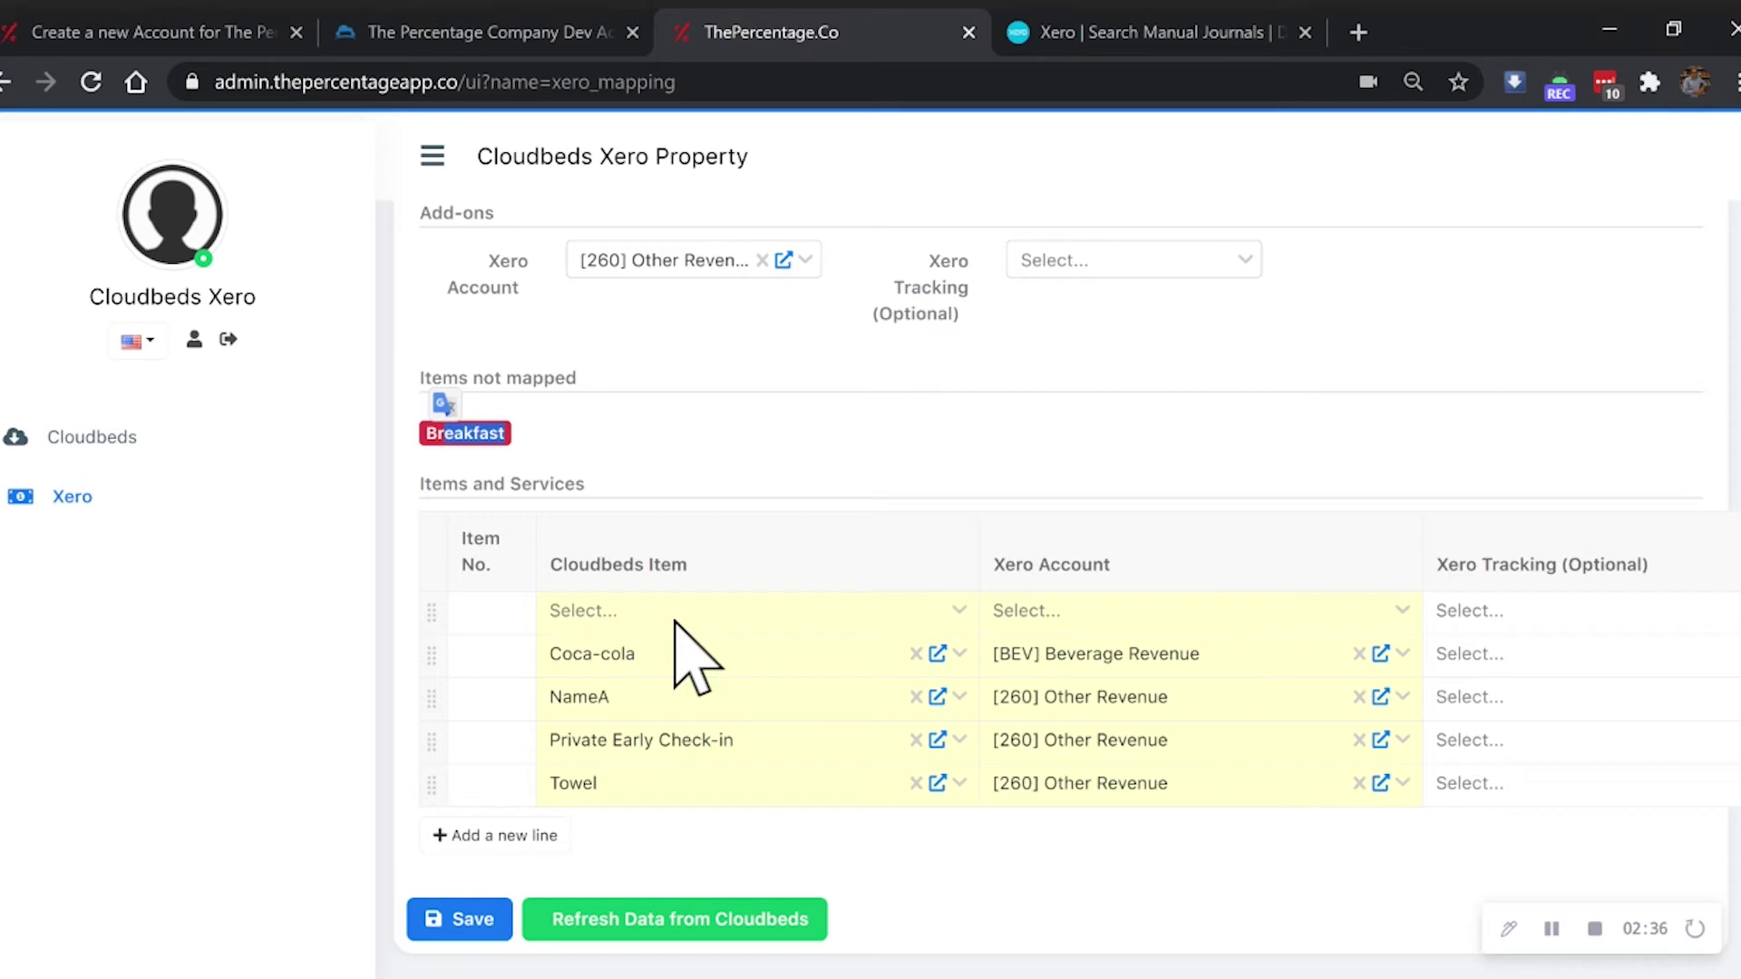
# Step: Select Breakfast as the Cloudbeds item on the empty line and map it to [FB] Food Revenue
pyautogui.click(675, 617)
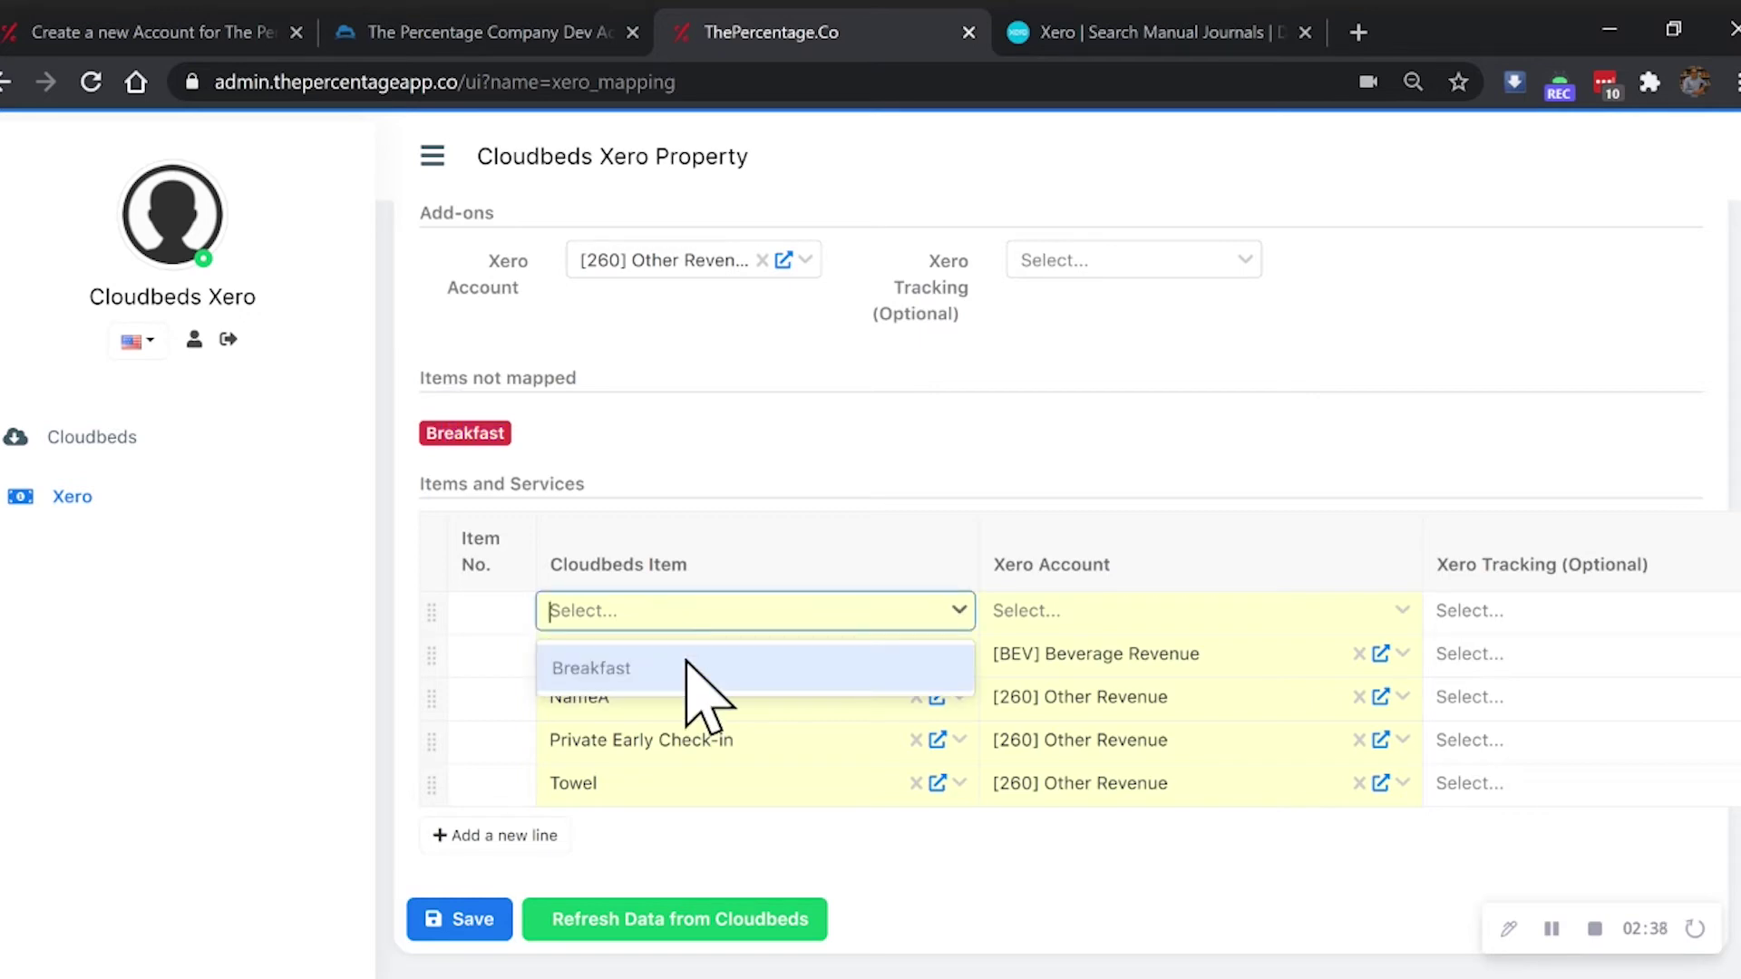
pyautogui.click(689, 667)
pyautogui.click(1036, 615)
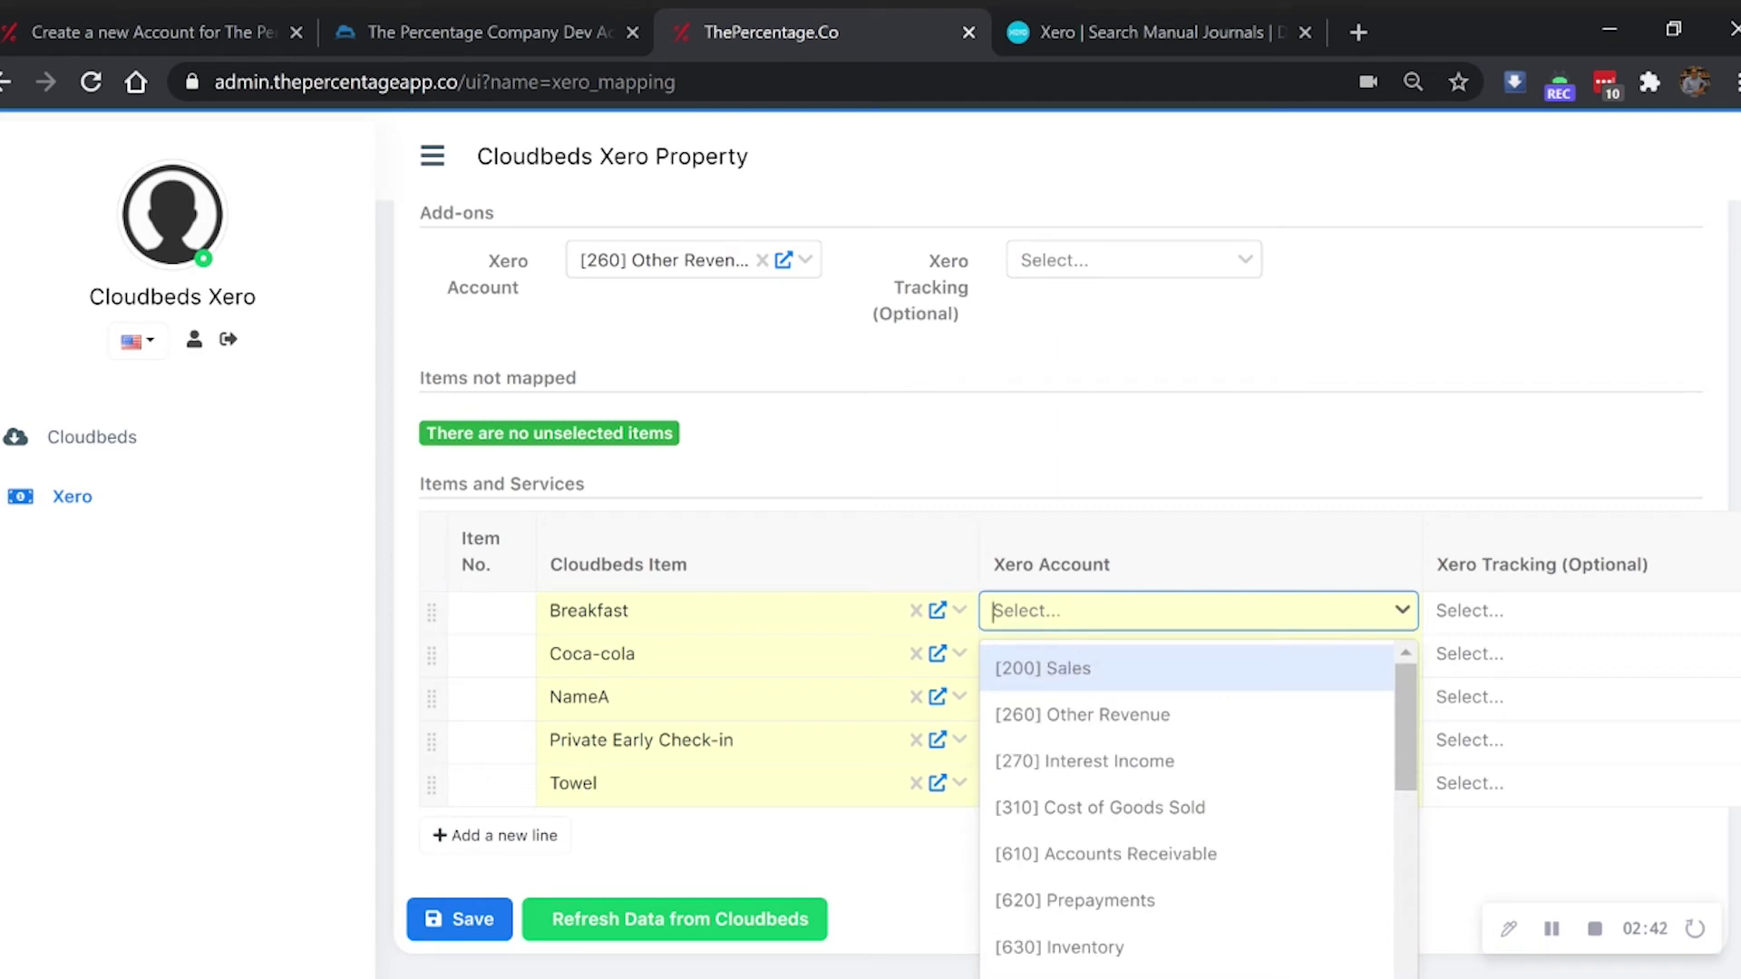
pyautogui.write('food')
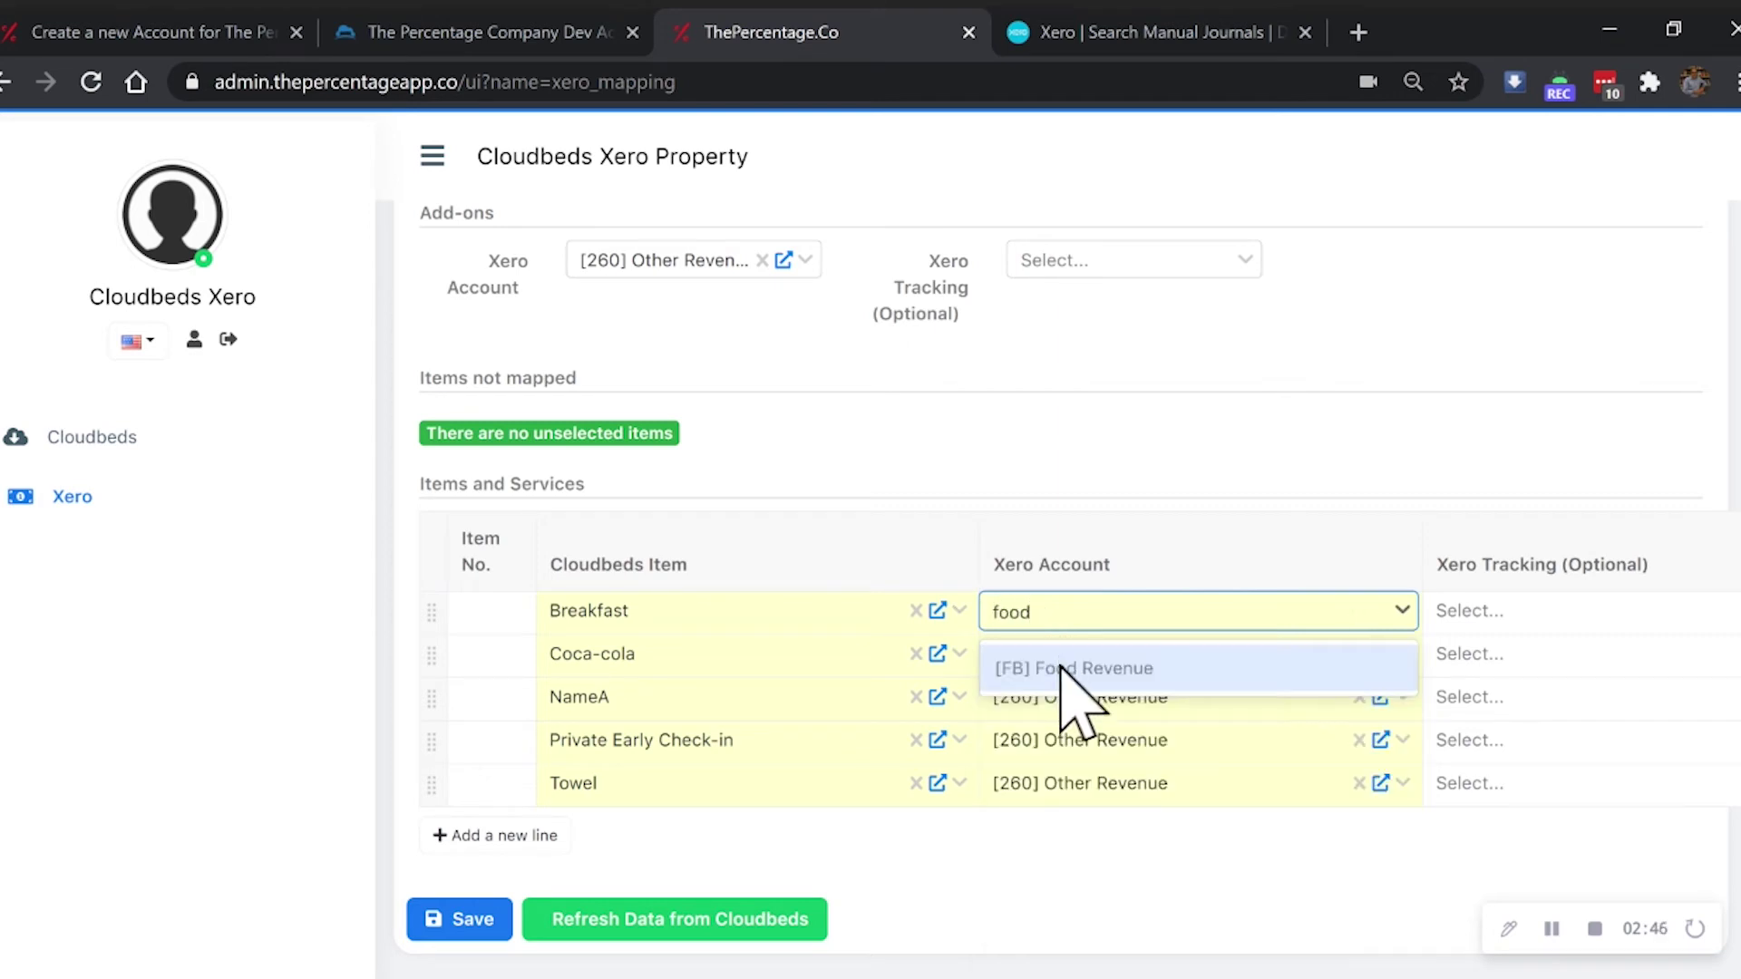
pyautogui.click(1061, 666)
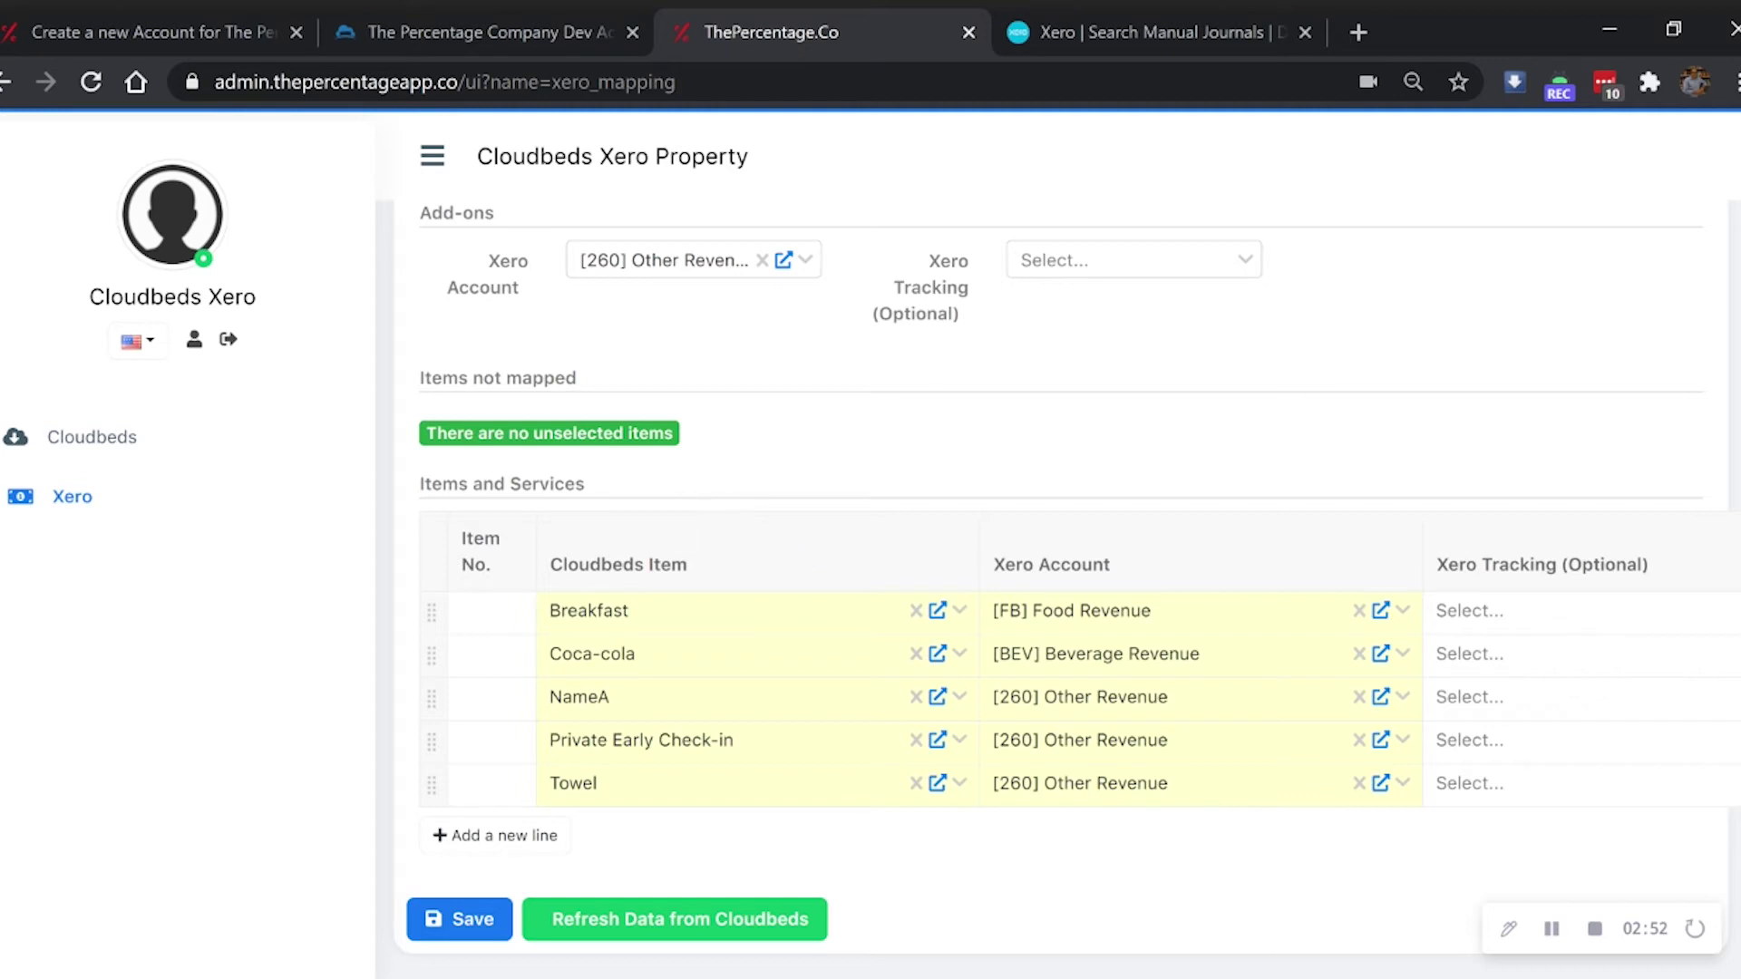
pyautogui.moveTo(424, 433); pyautogui.dragTo(676, 434)
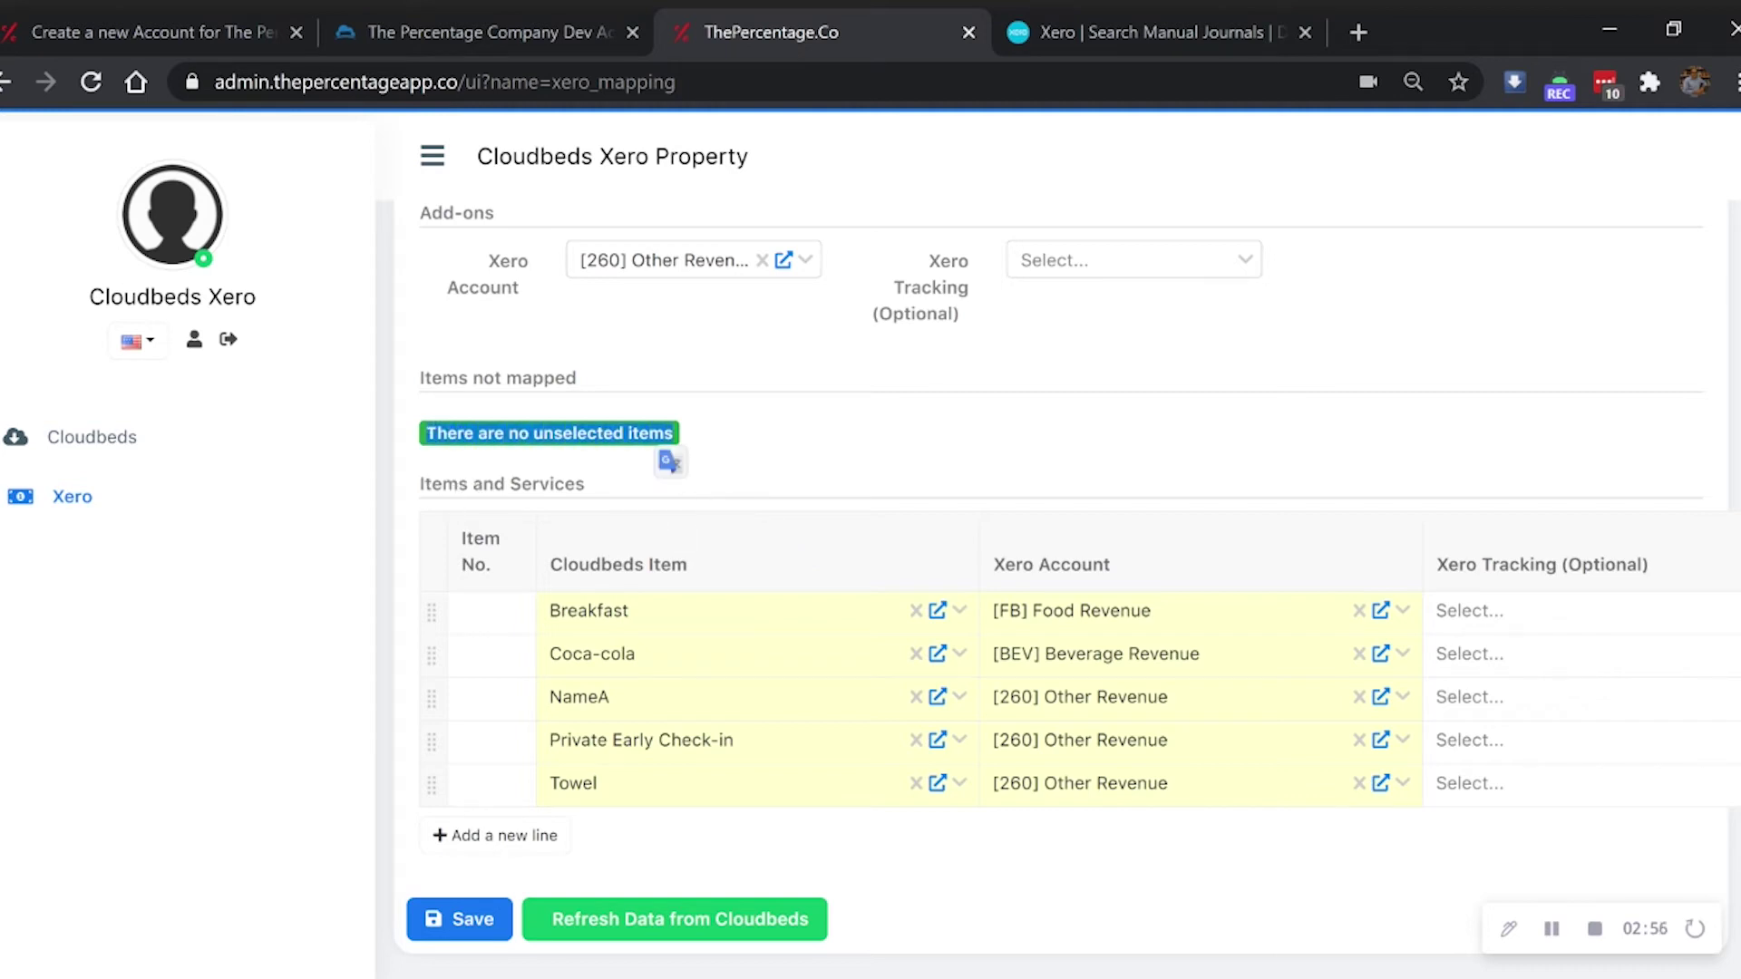
pyautogui.click(709, 427)
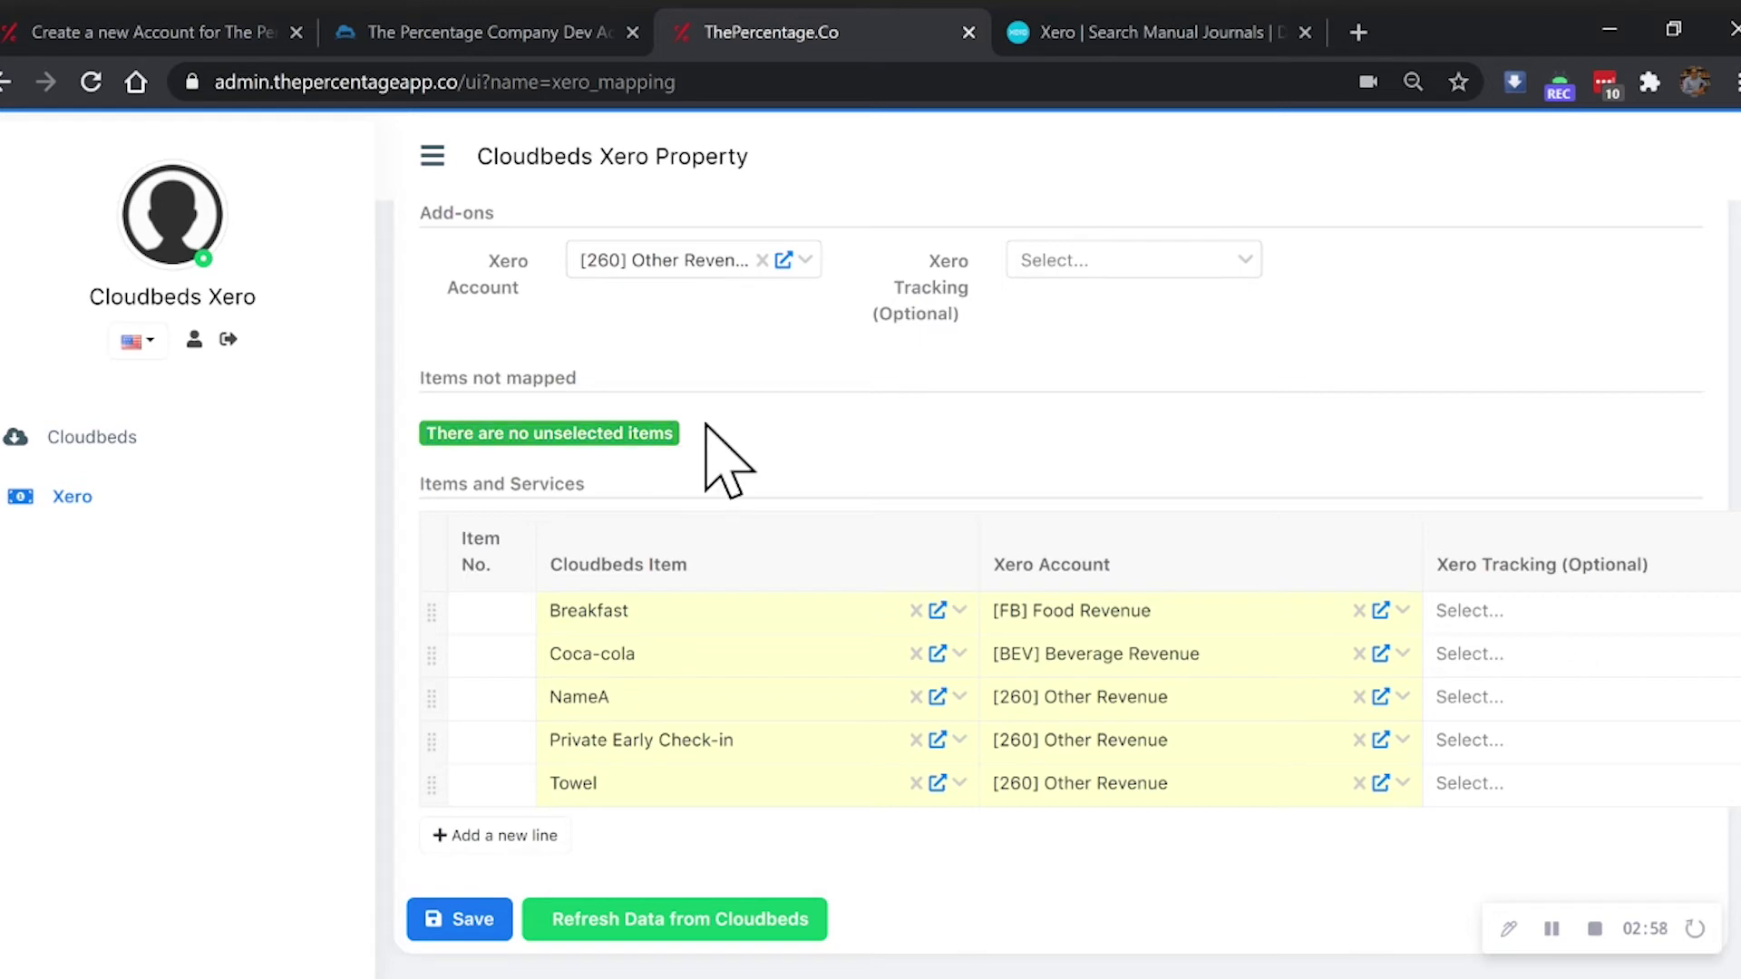
# Step: Examine how the Cloudbeds taxes and fees are mapped to Xero accounts
pyautogui.scroll(2, 692, 536)
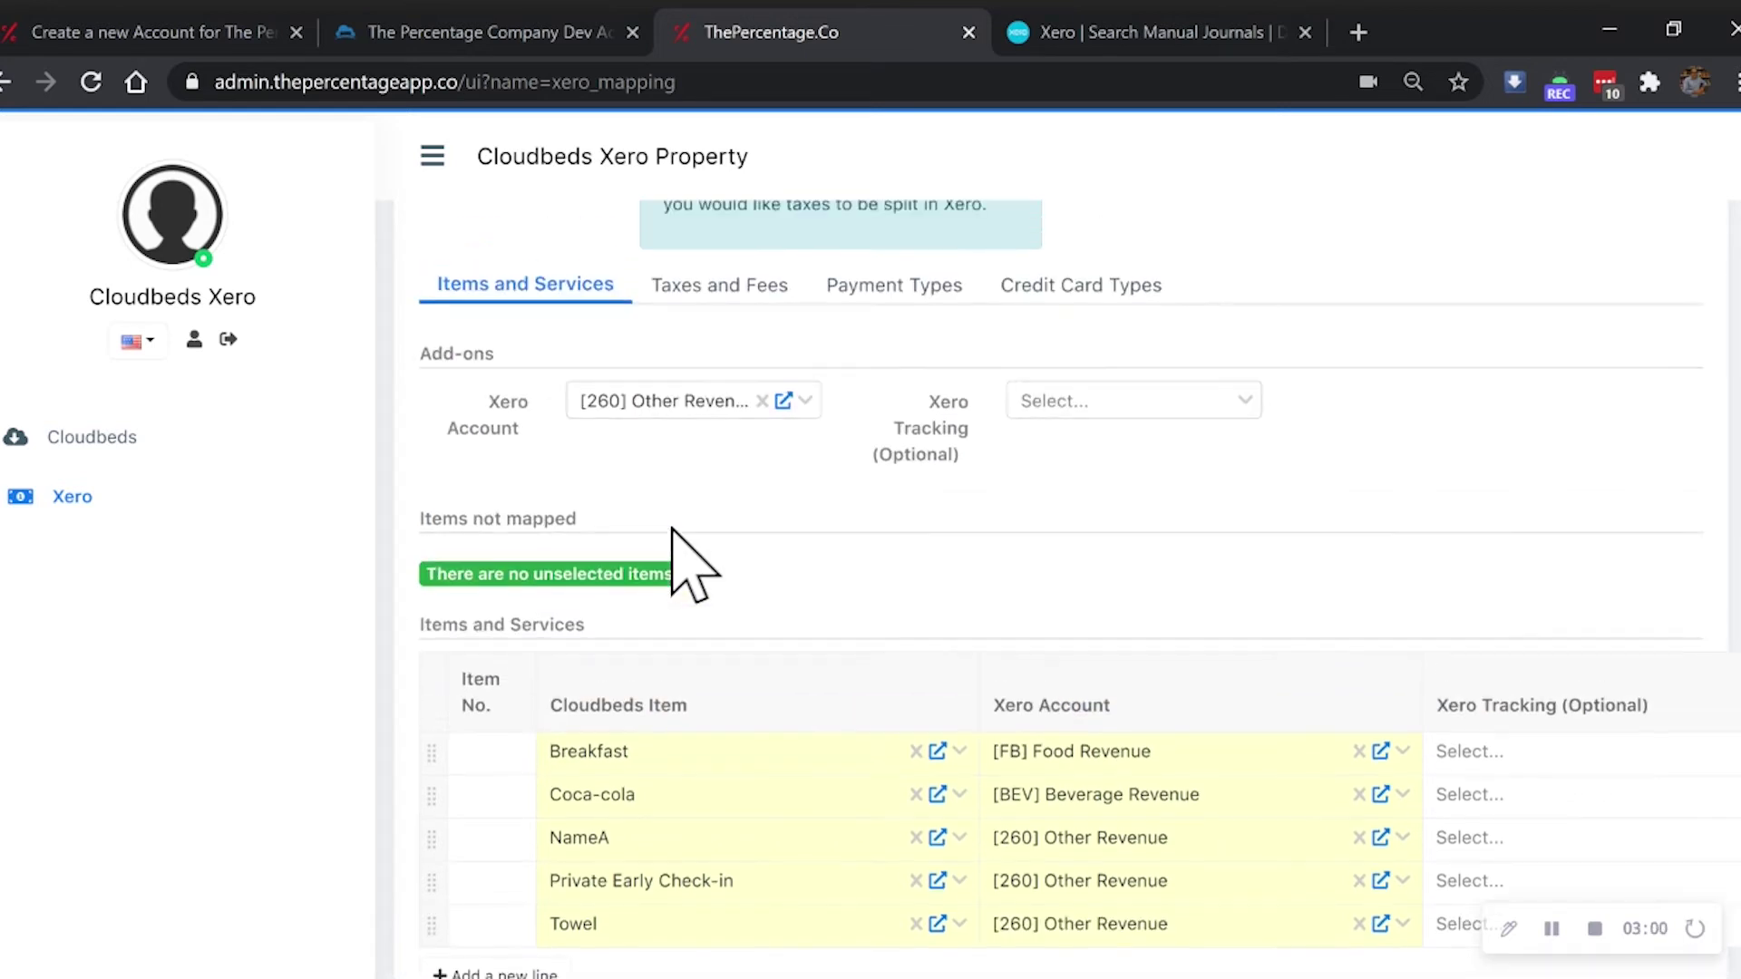
pyautogui.click(712, 292)
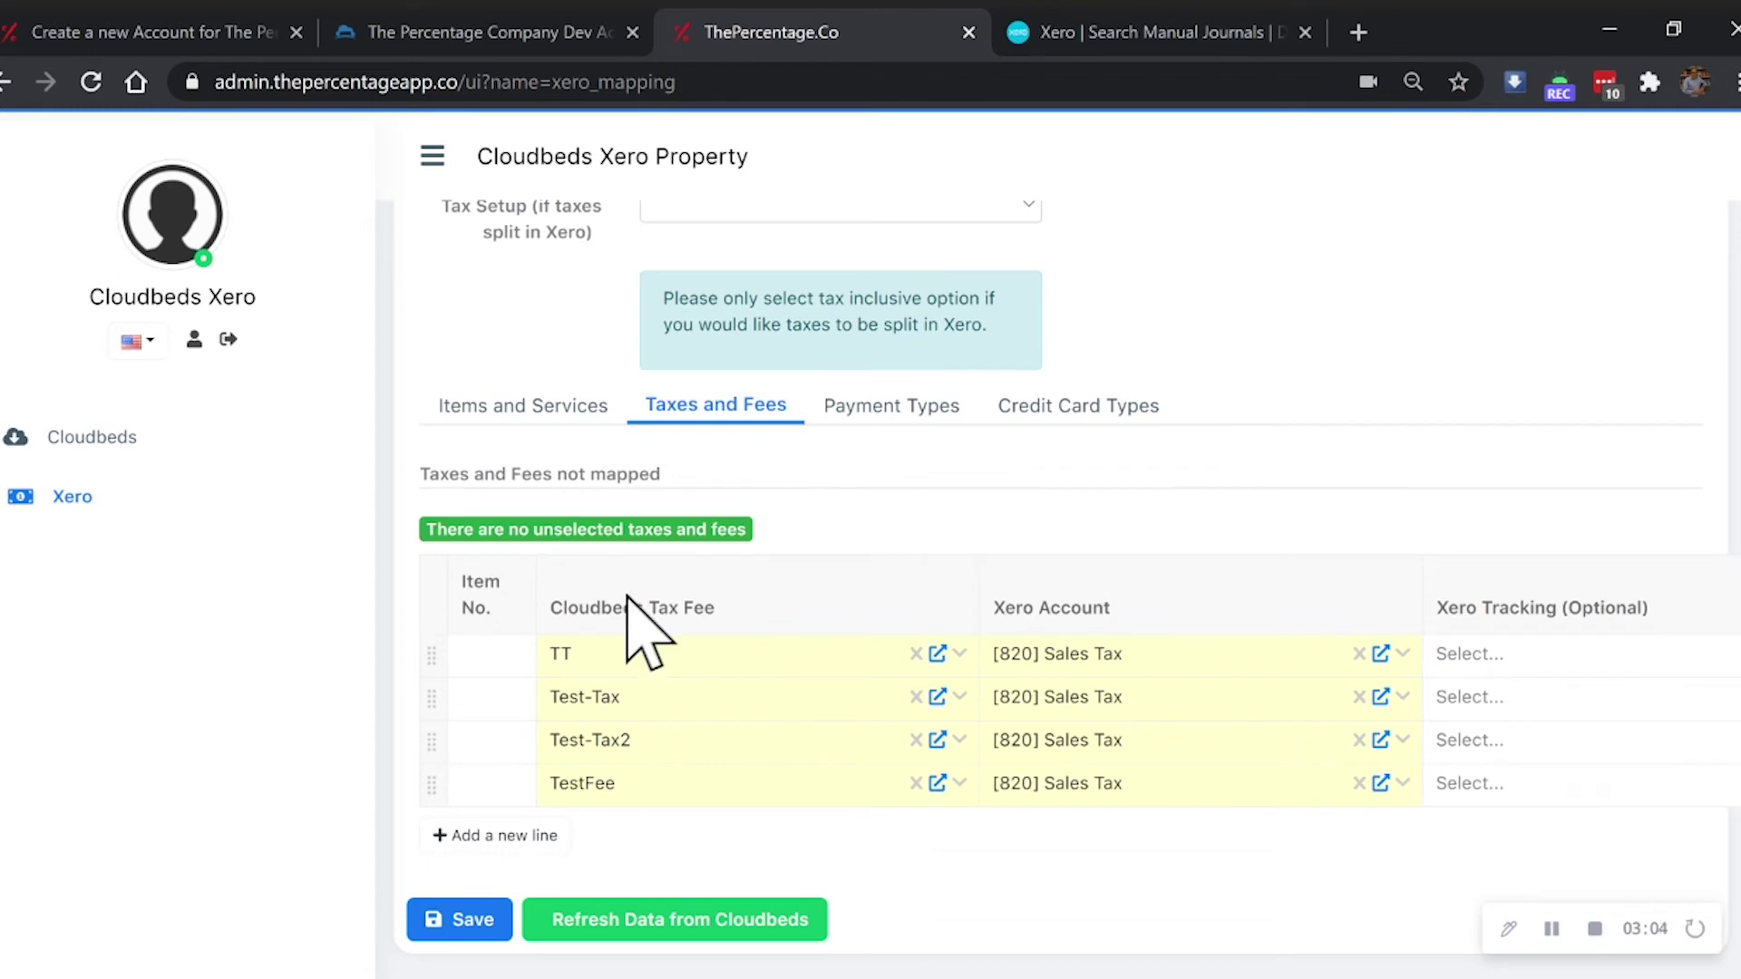
pyautogui.moveTo(564, 608); pyautogui.dragTo(715, 607)
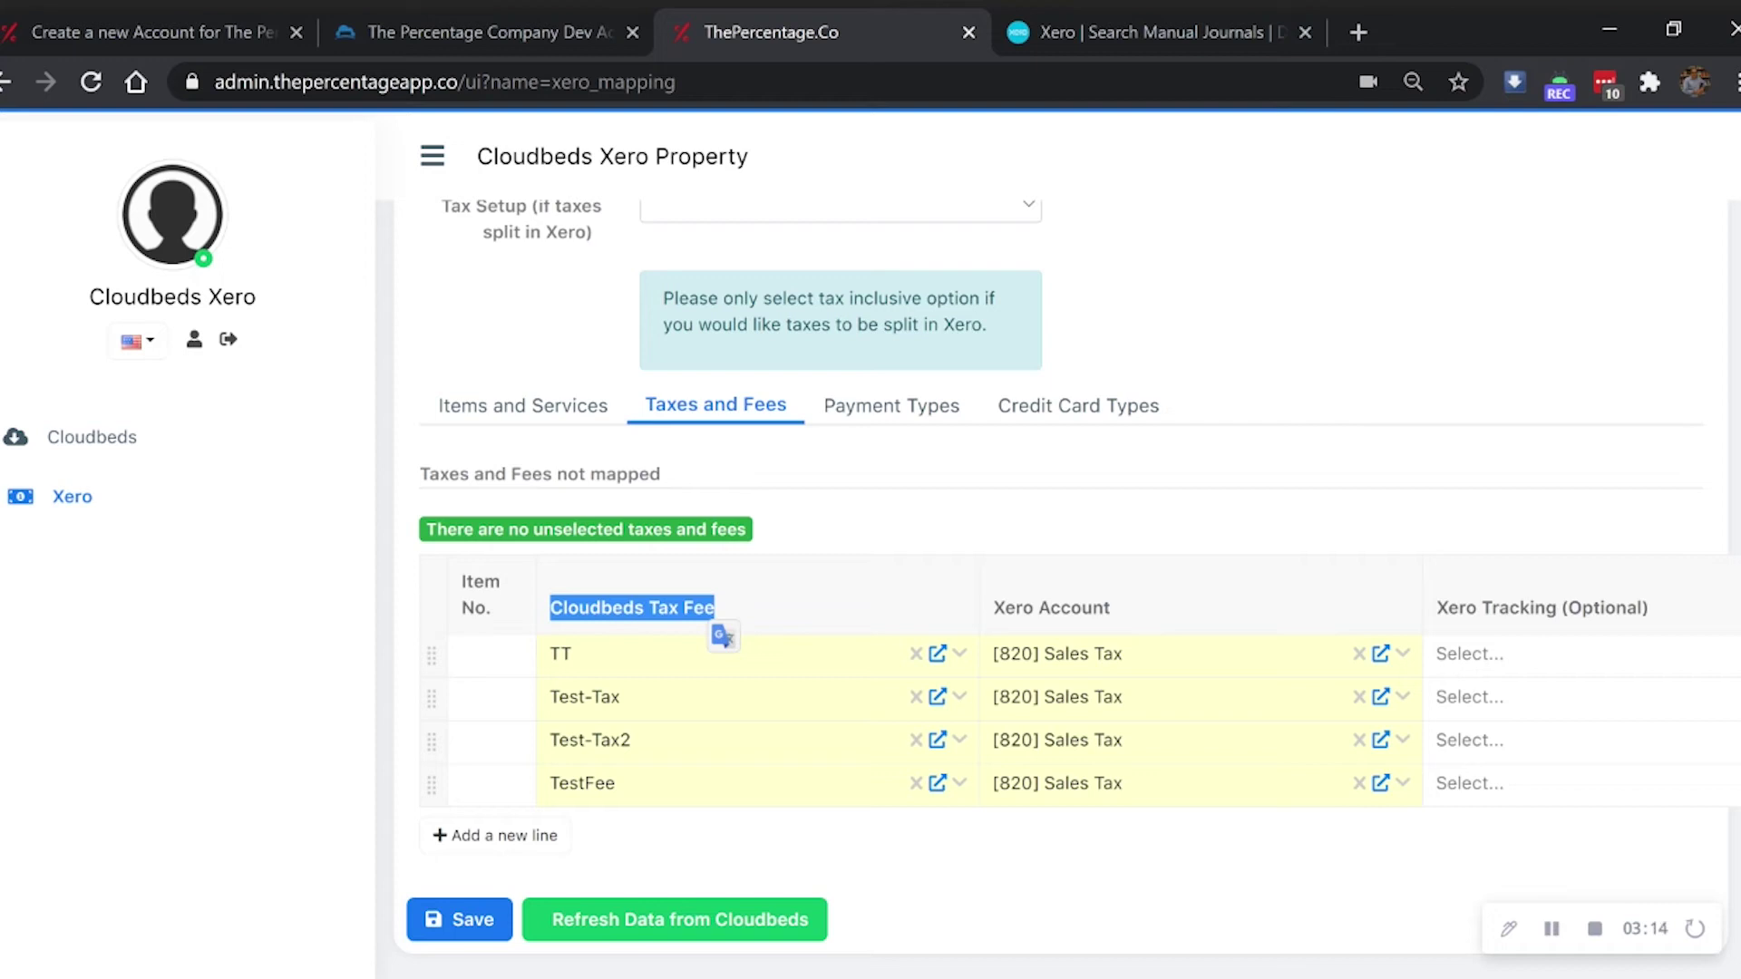
# Step: Review the PayPal account and the full list of Cloudbeds payment types with their Xero accounts
pyautogui.click(907, 409)
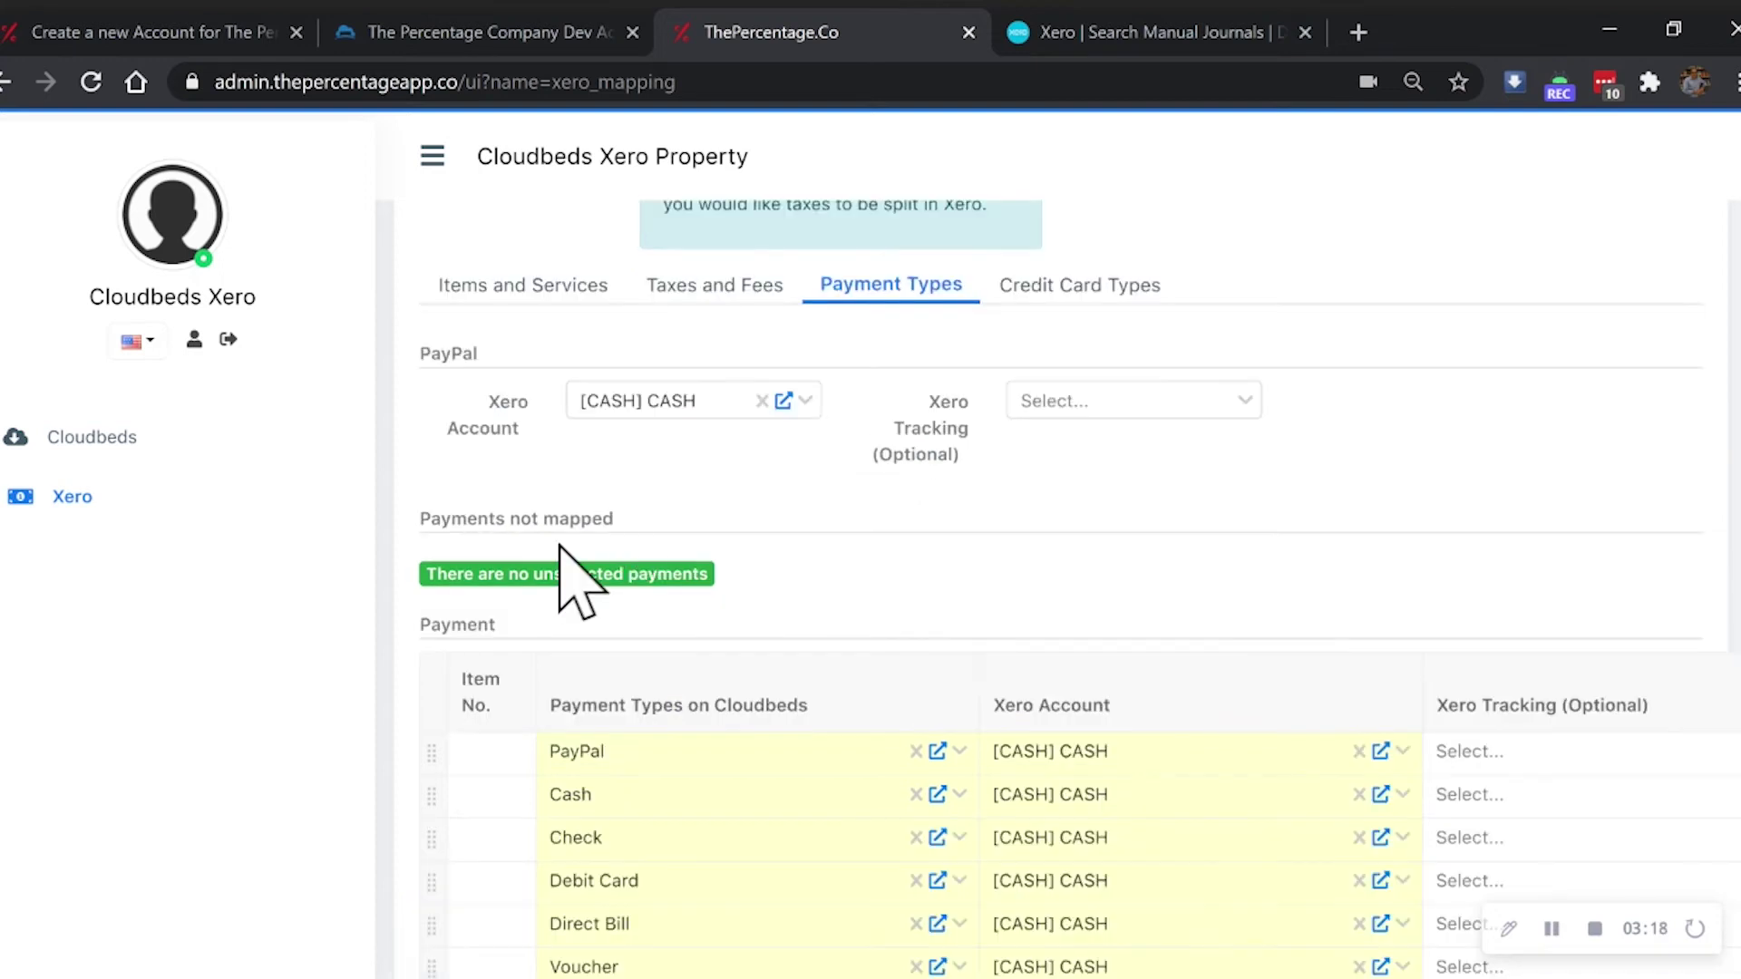
pyautogui.scroll(-3, 567, 580)
pyautogui.scroll(2, 567, 580)
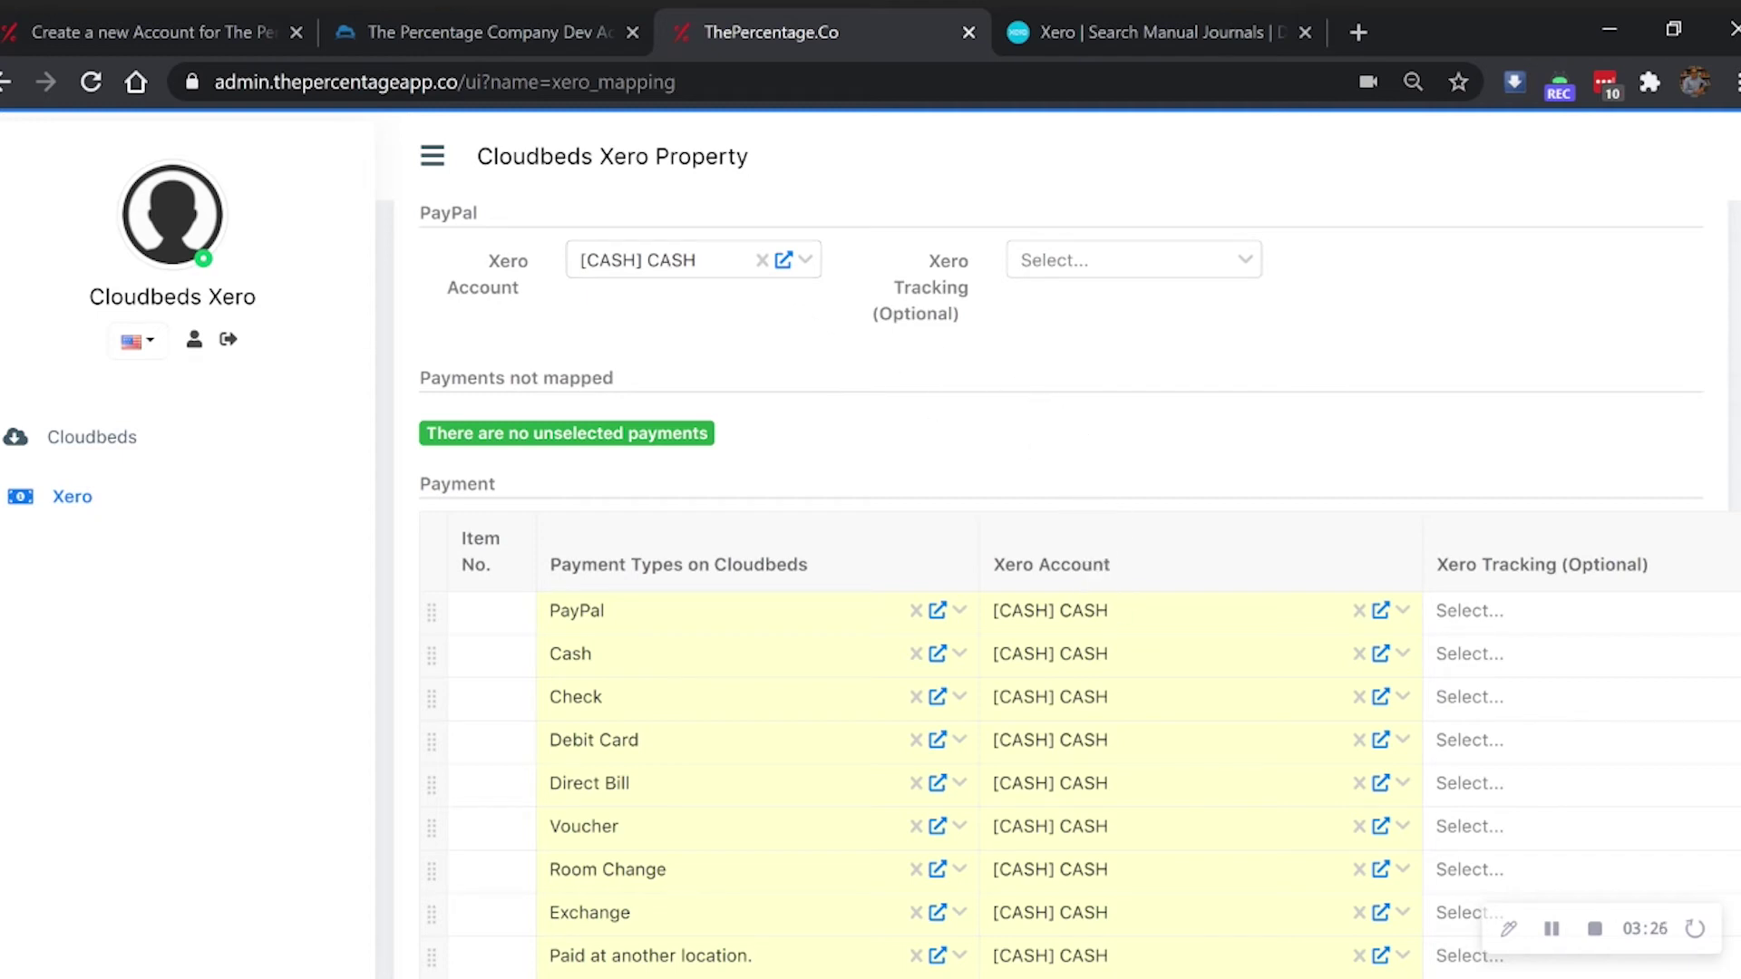
pyautogui.scroll(-2, 1107, 611)
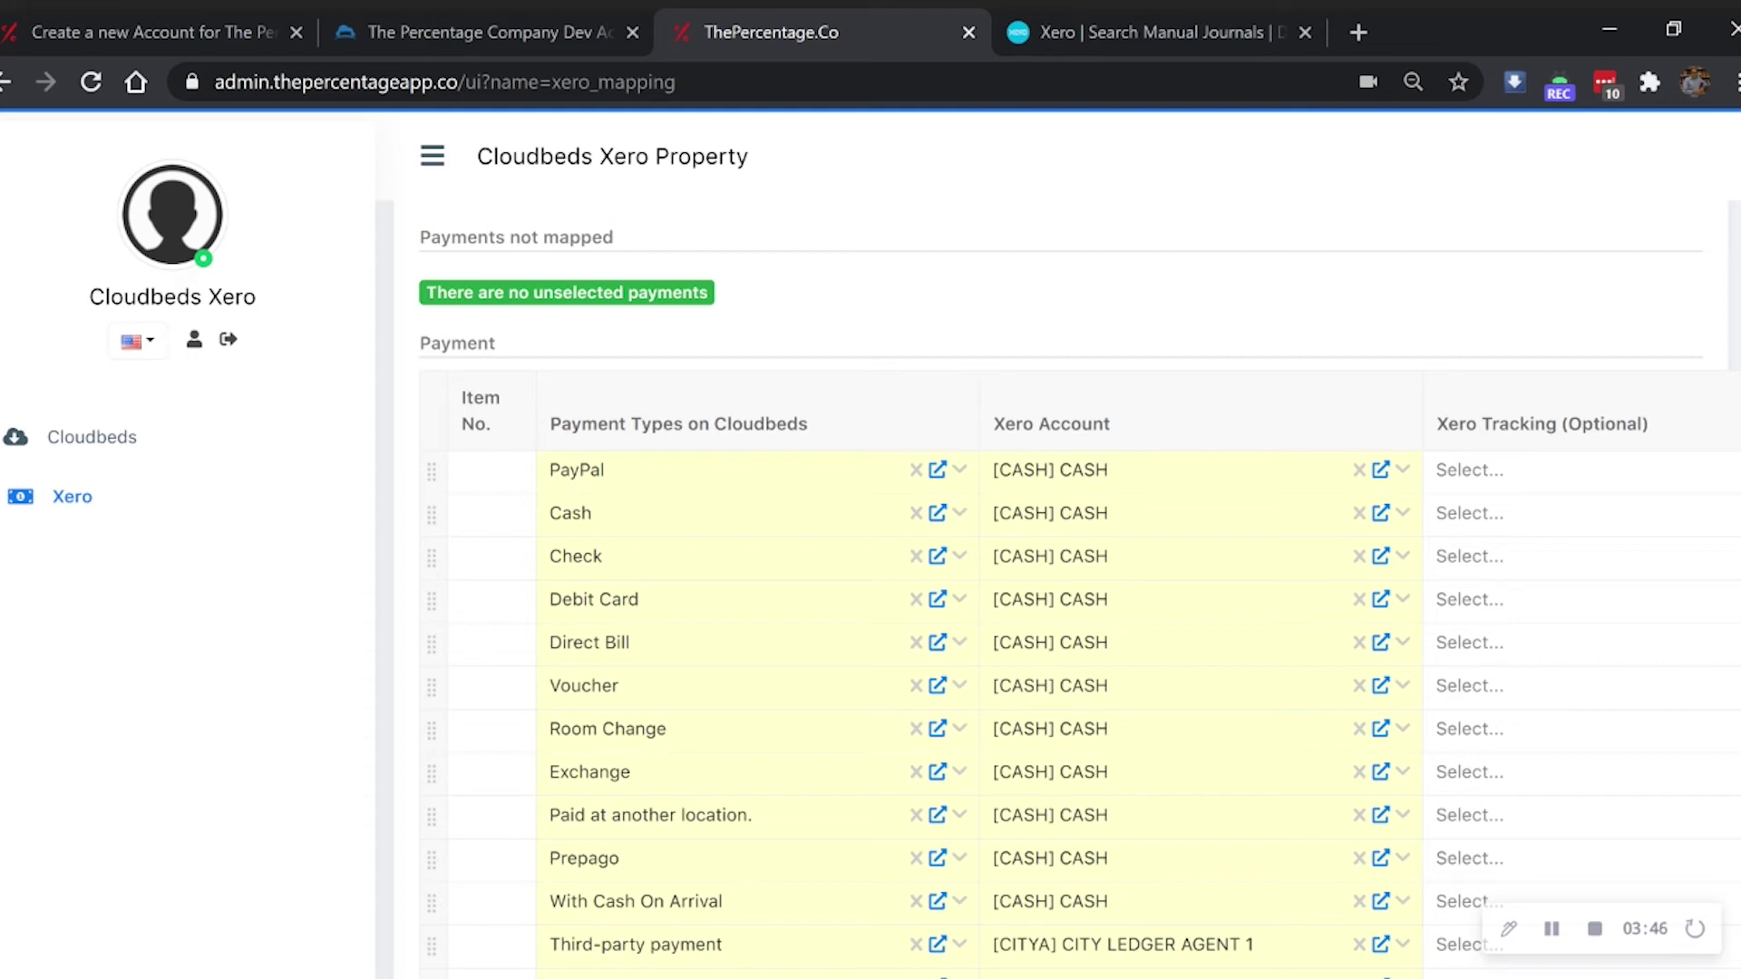
pyautogui.scroll(-2, 1052, 481)
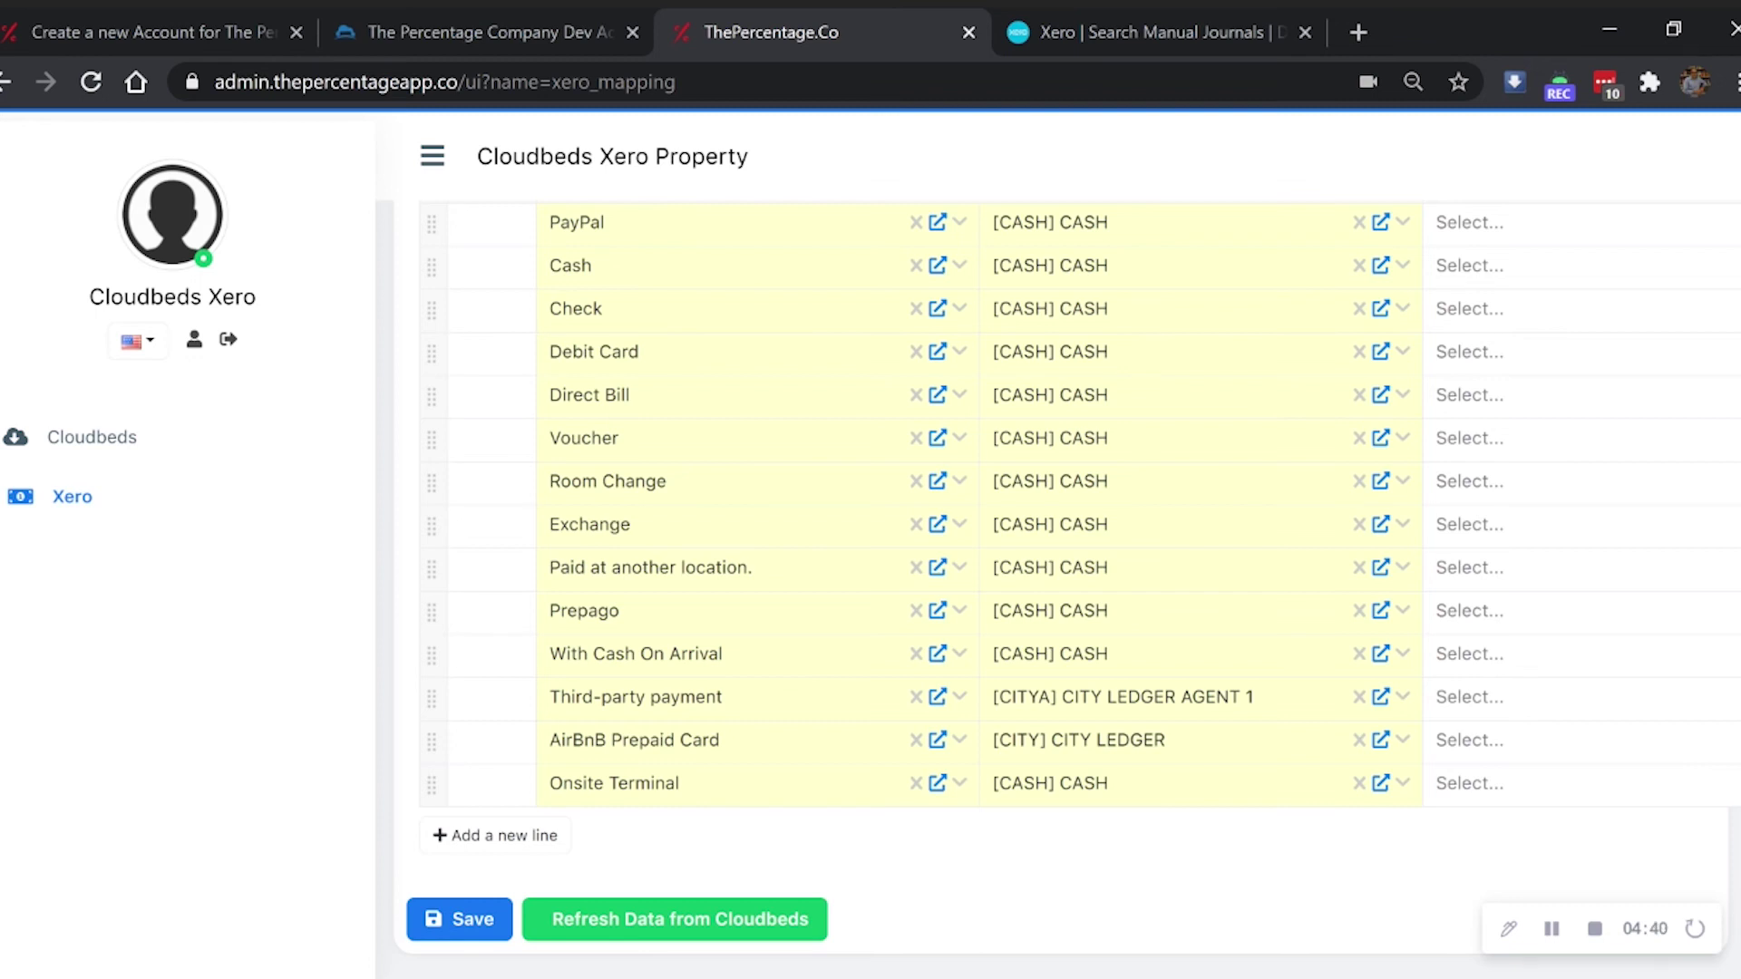
pyautogui.scroll(5, 1173, 719)
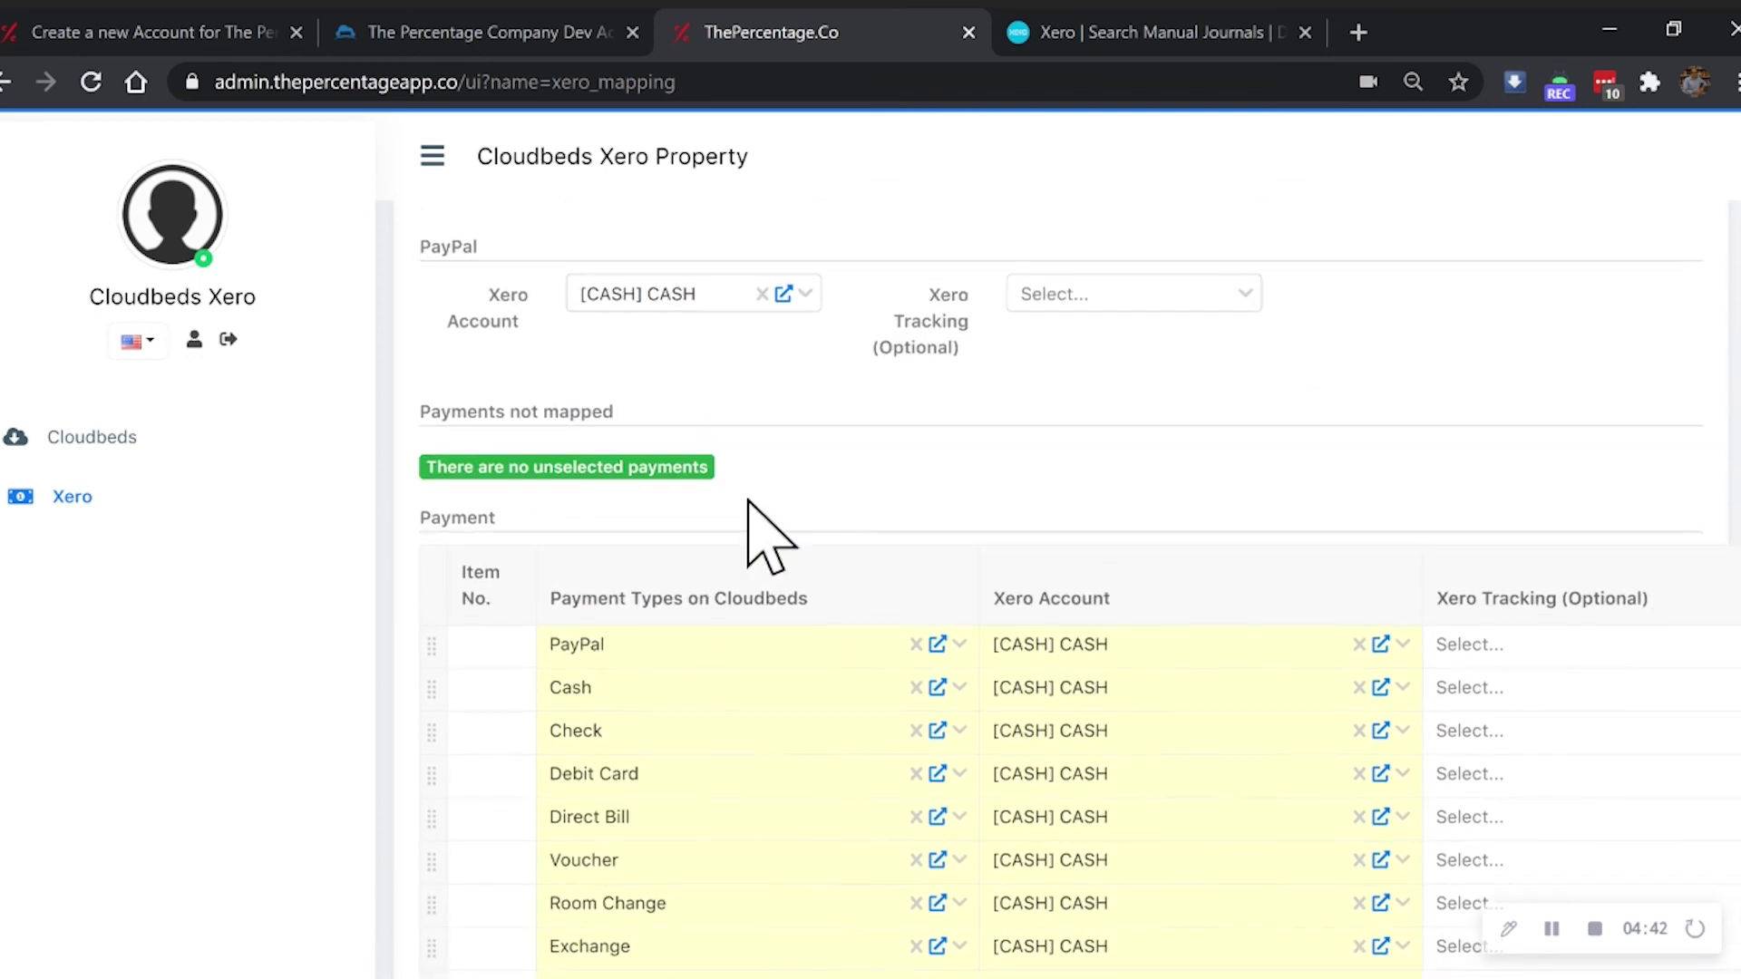
pyautogui.scroll(2, 898, 512)
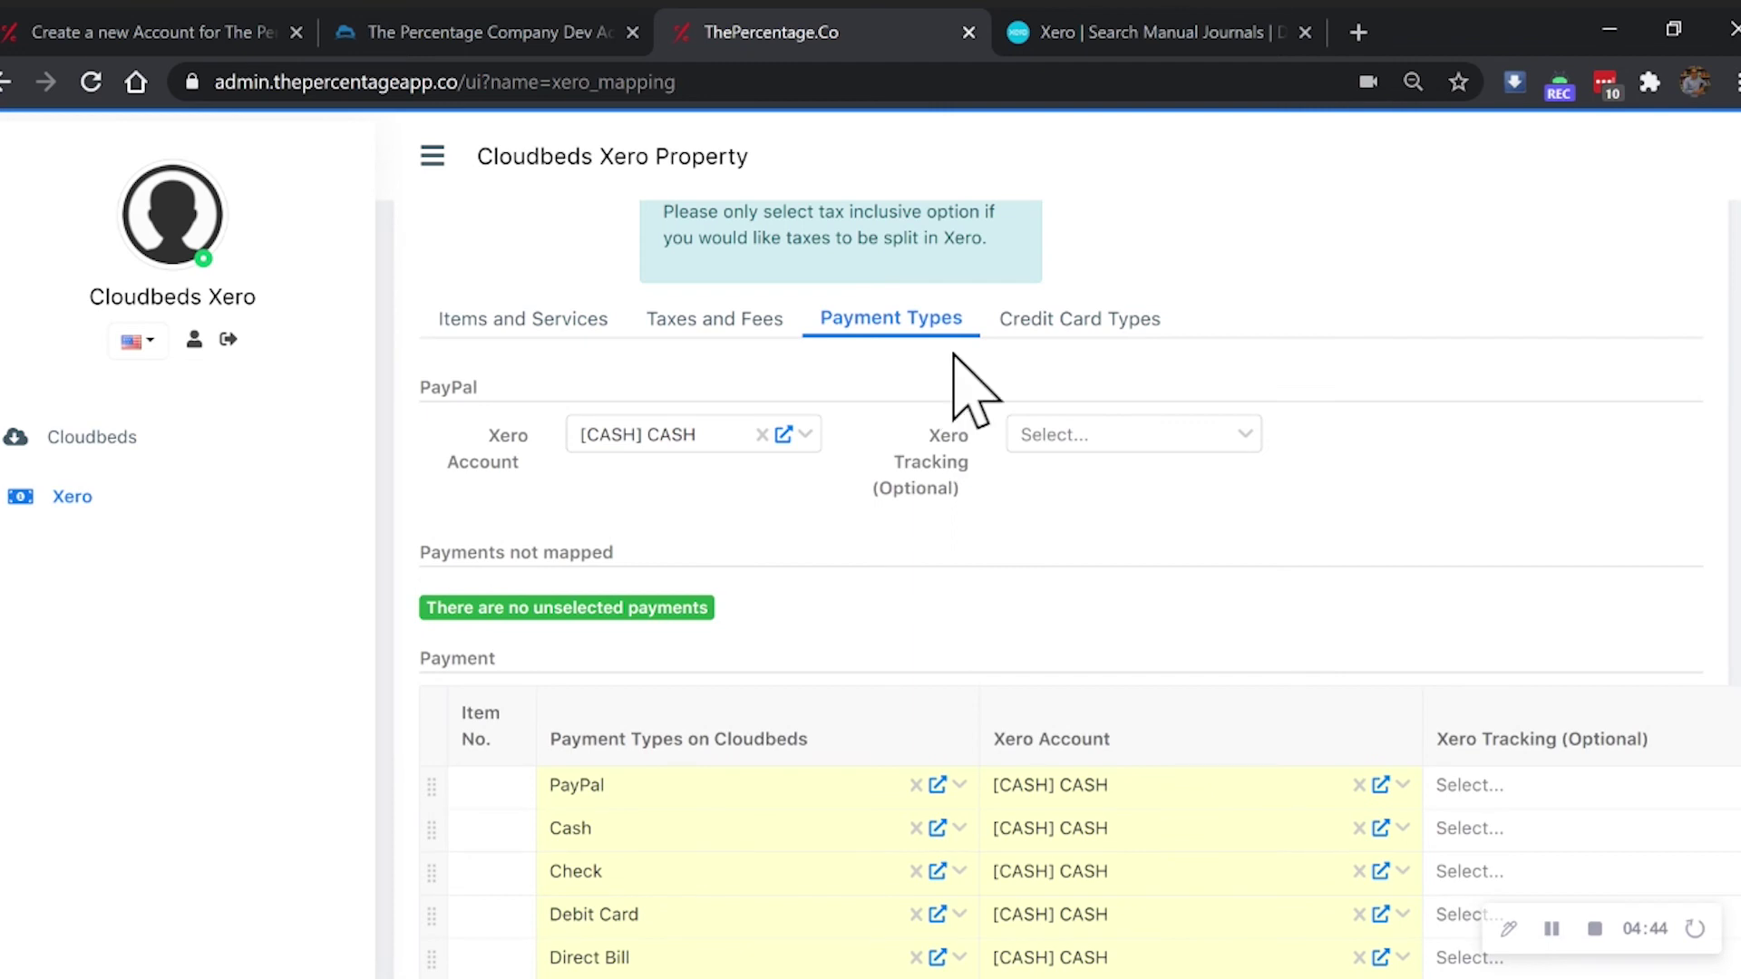
# Step: Review the Credit Card Types mappings and save the account mapping
pyautogui.click(1052, 328)
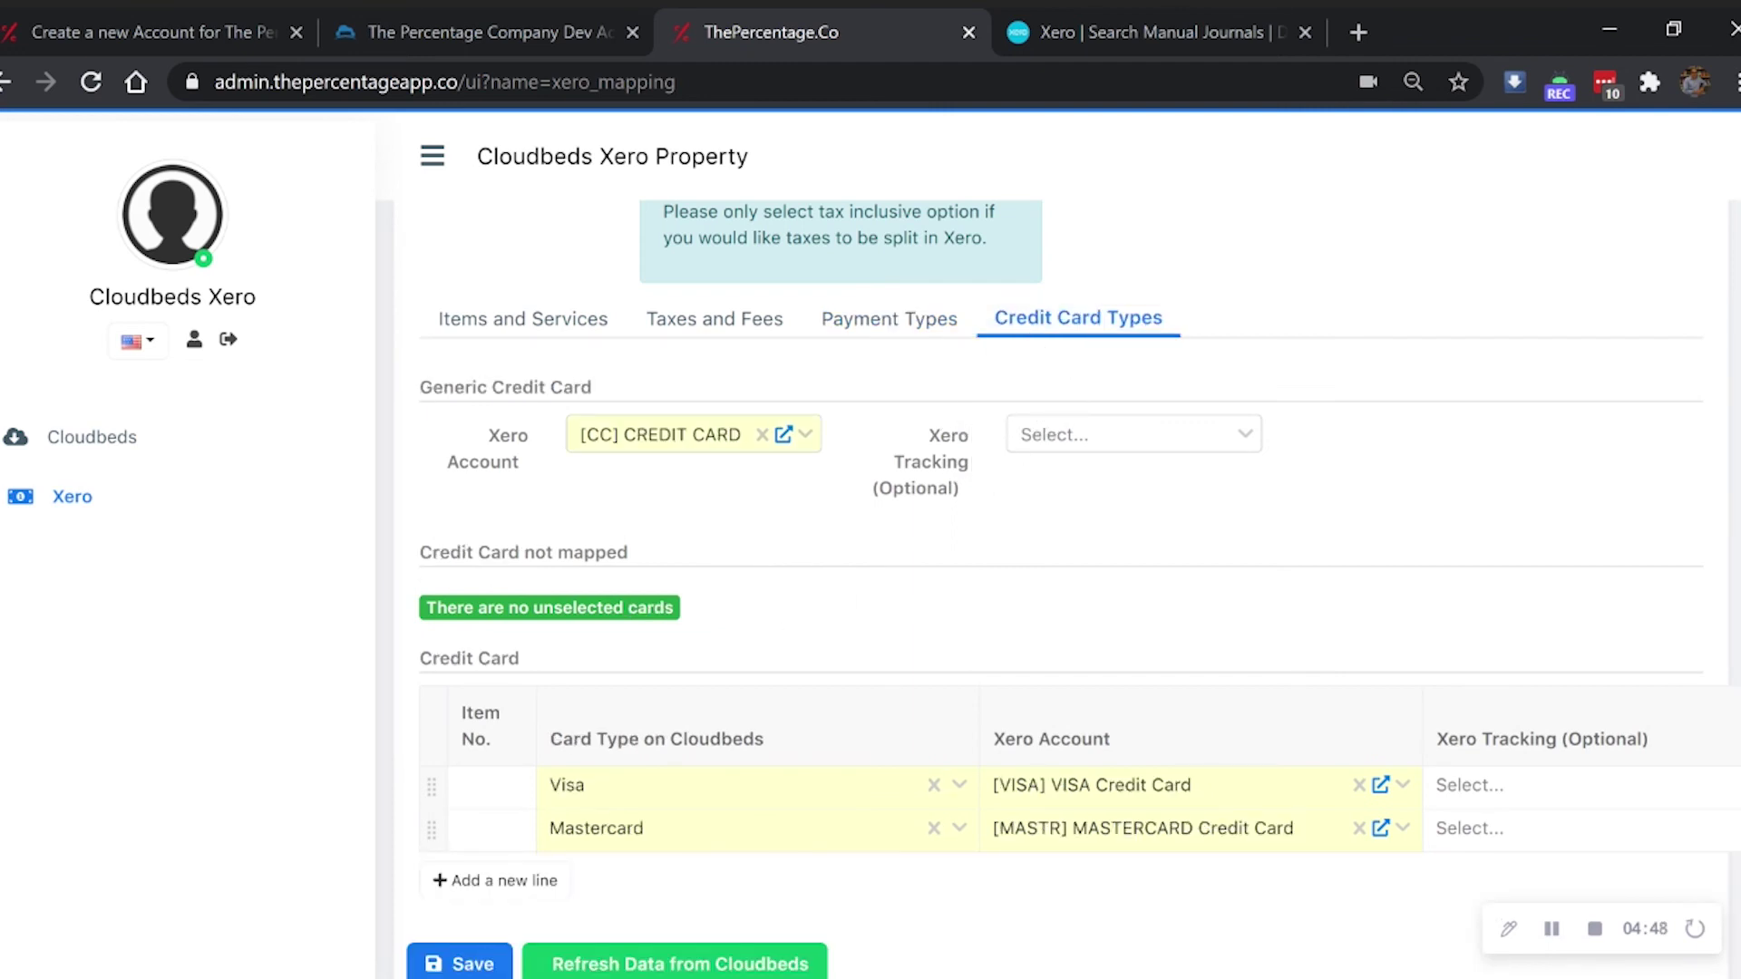
pyautogui.scroll(-1, 777, 583)
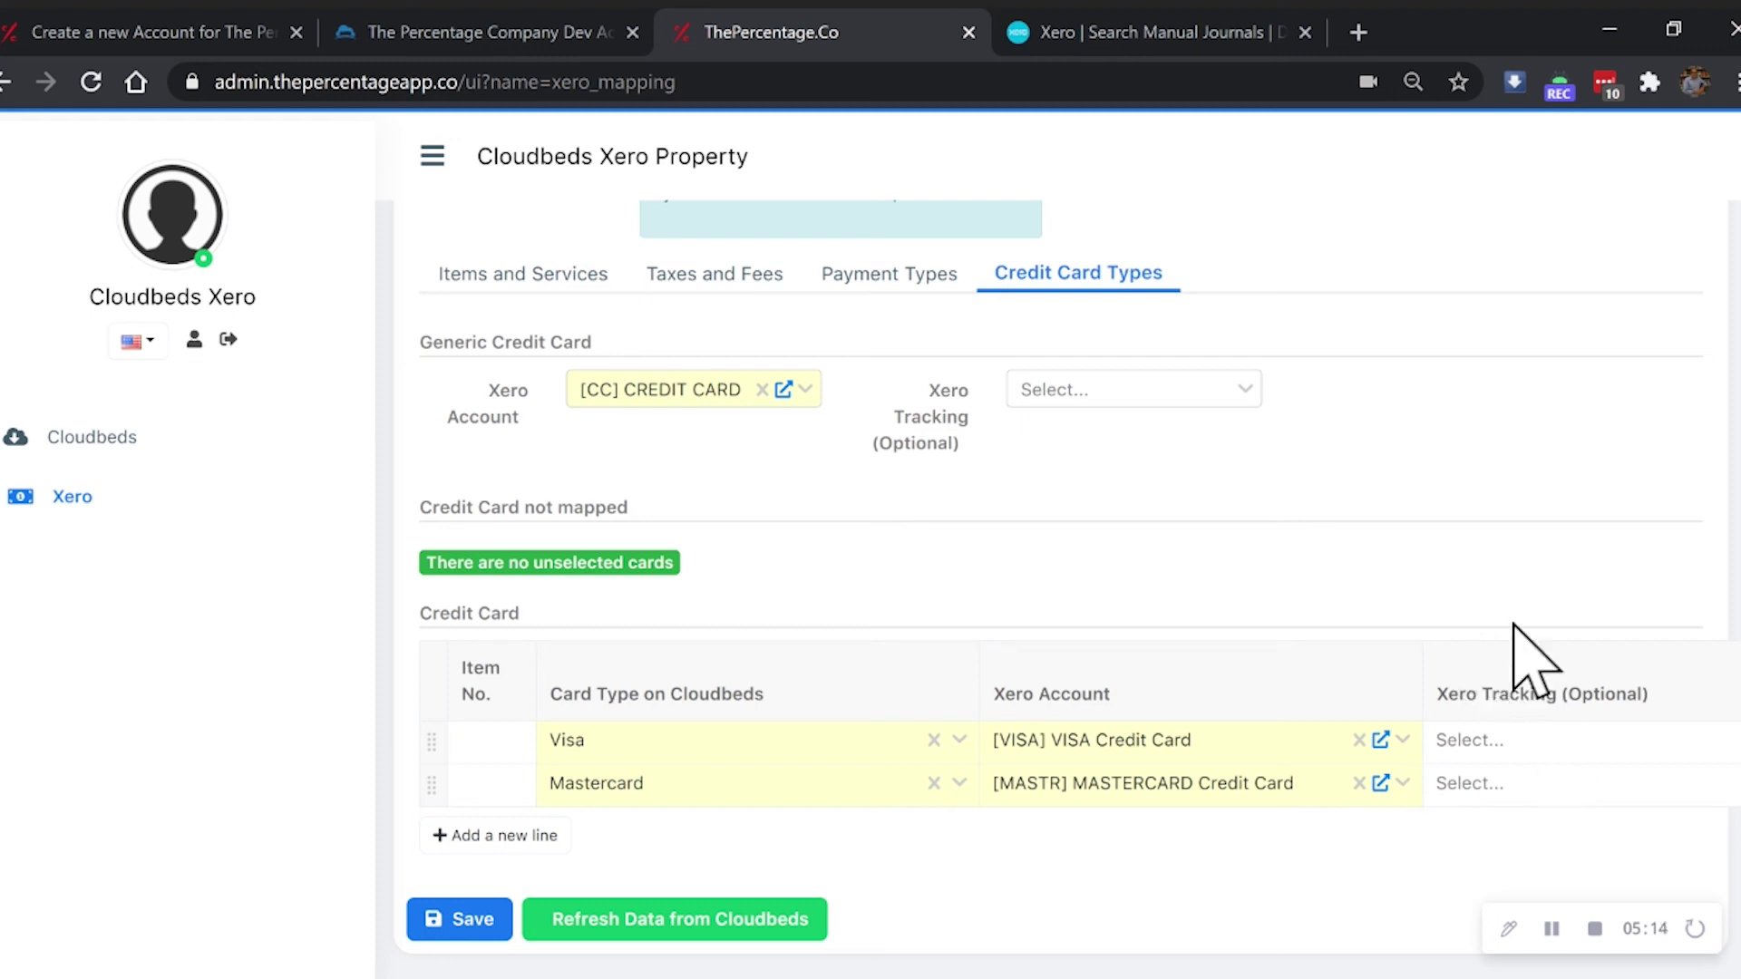
pyautogui.click(460, 921)
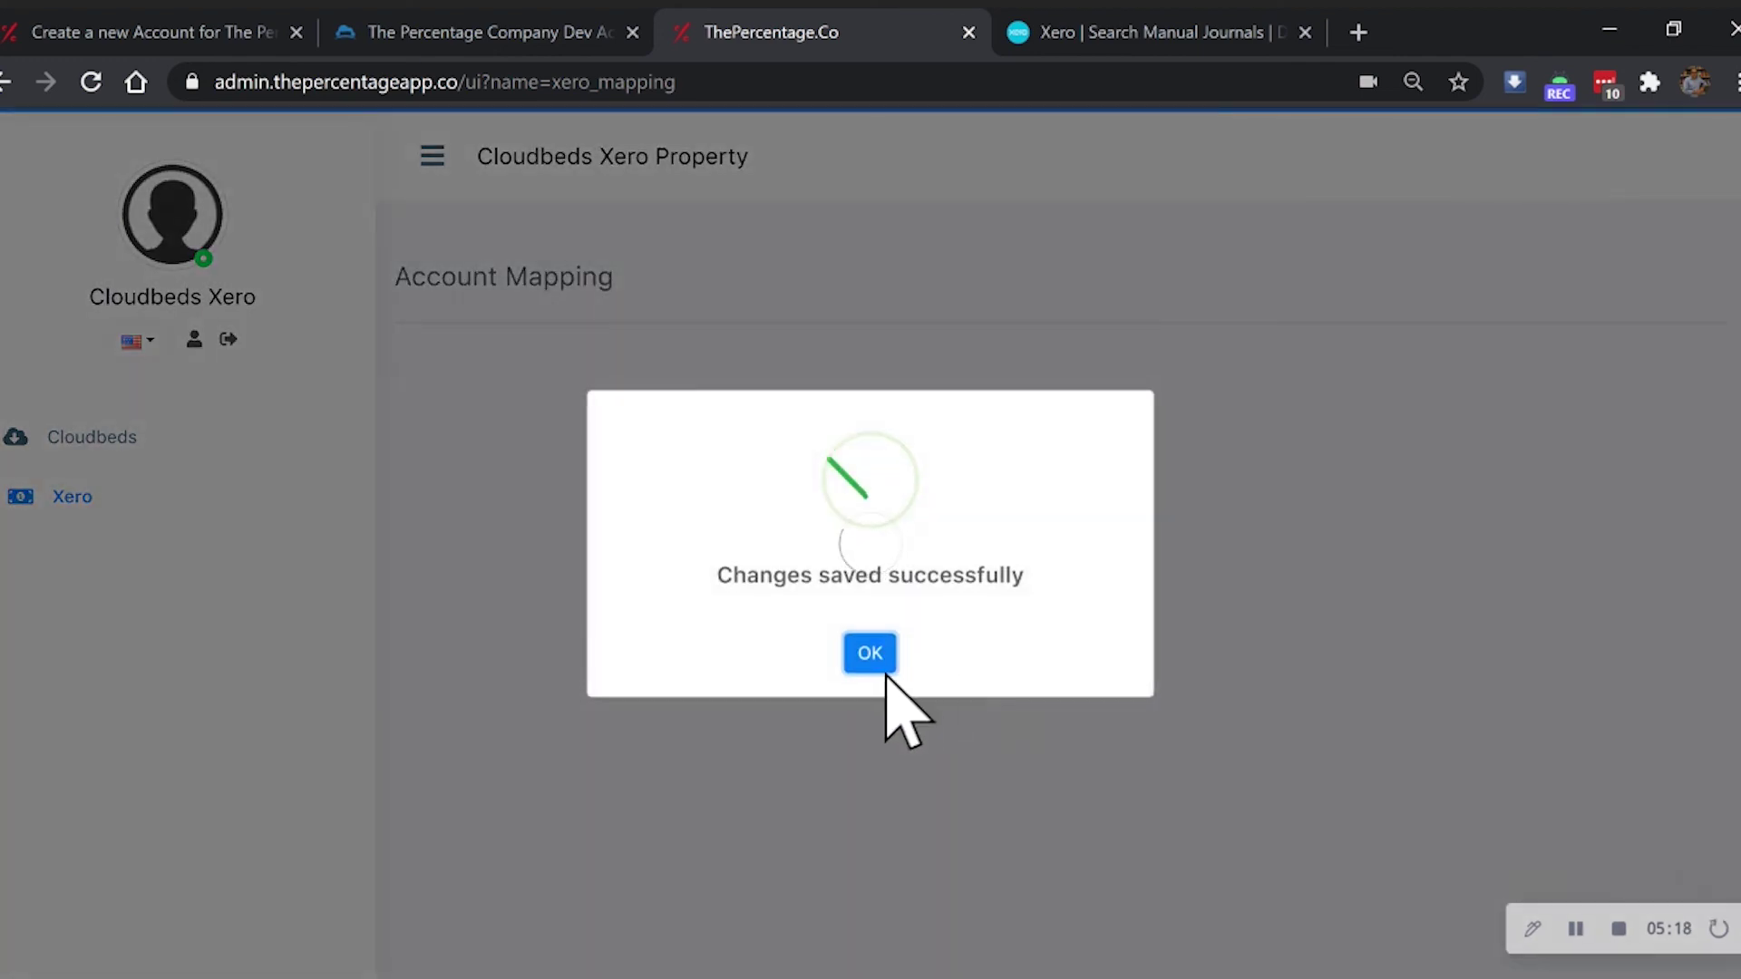
pyautogui.click(878, 654)
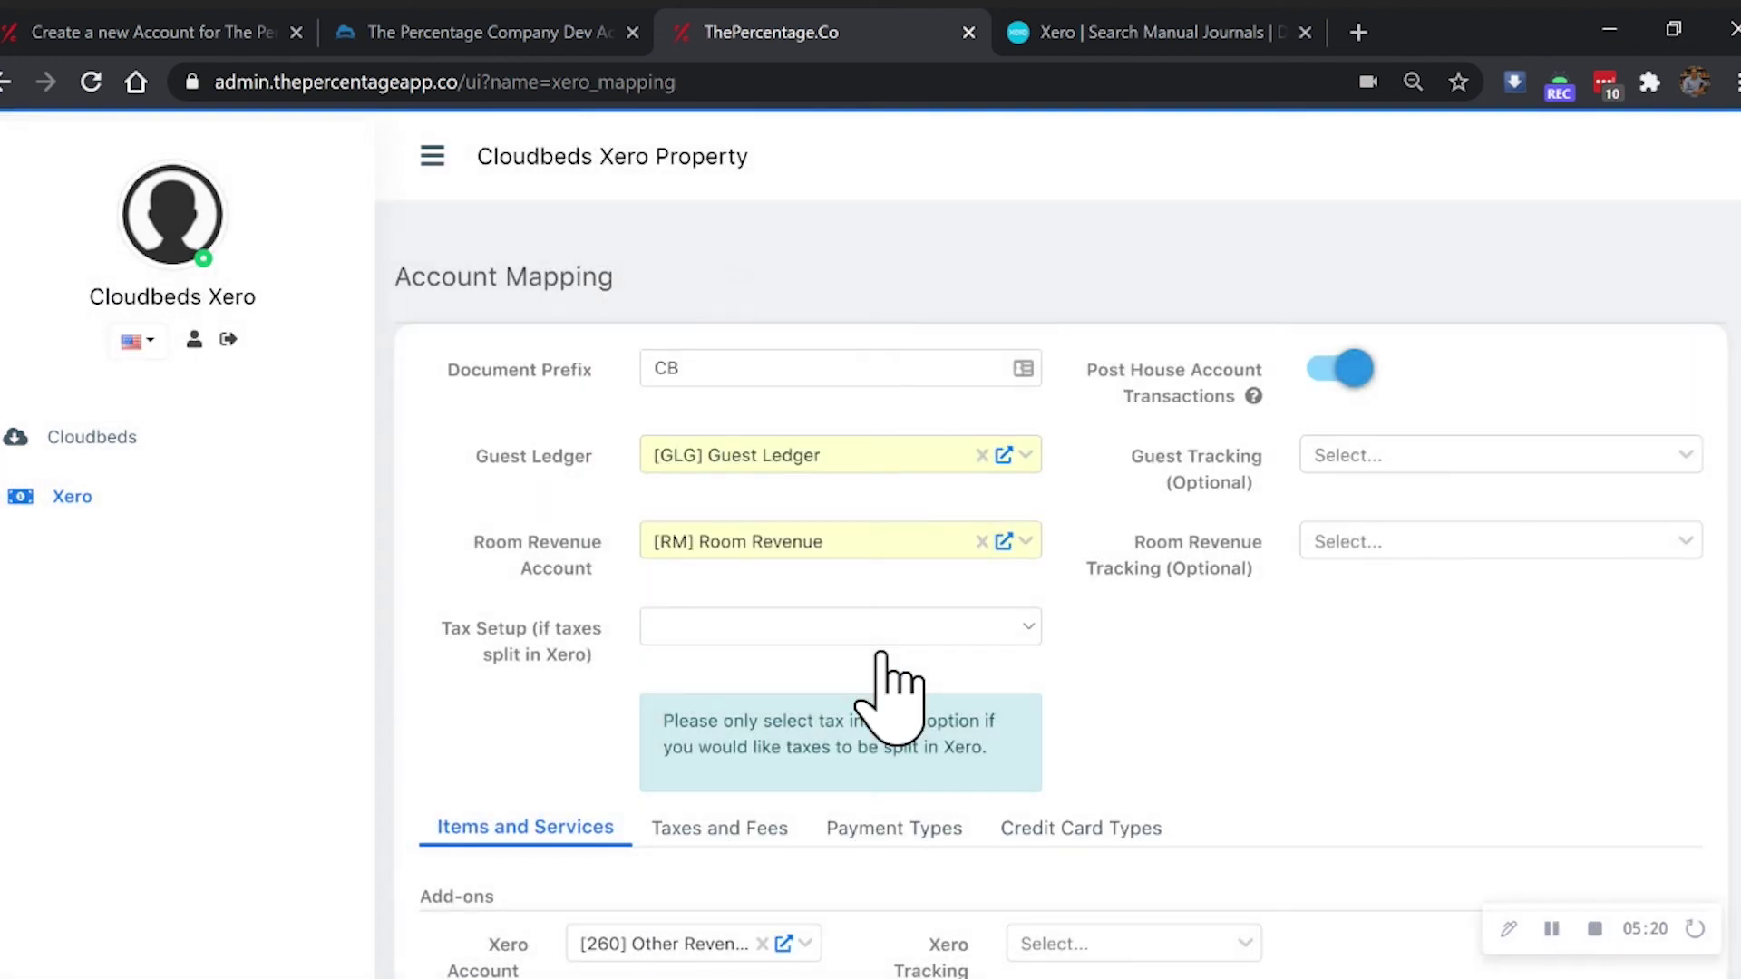
# Step: Recheck the saved mapping for unmapped entries among the items and services, taxes and fees, payment types and credit card types
pyautogui.scroll(-3, 898, 699)
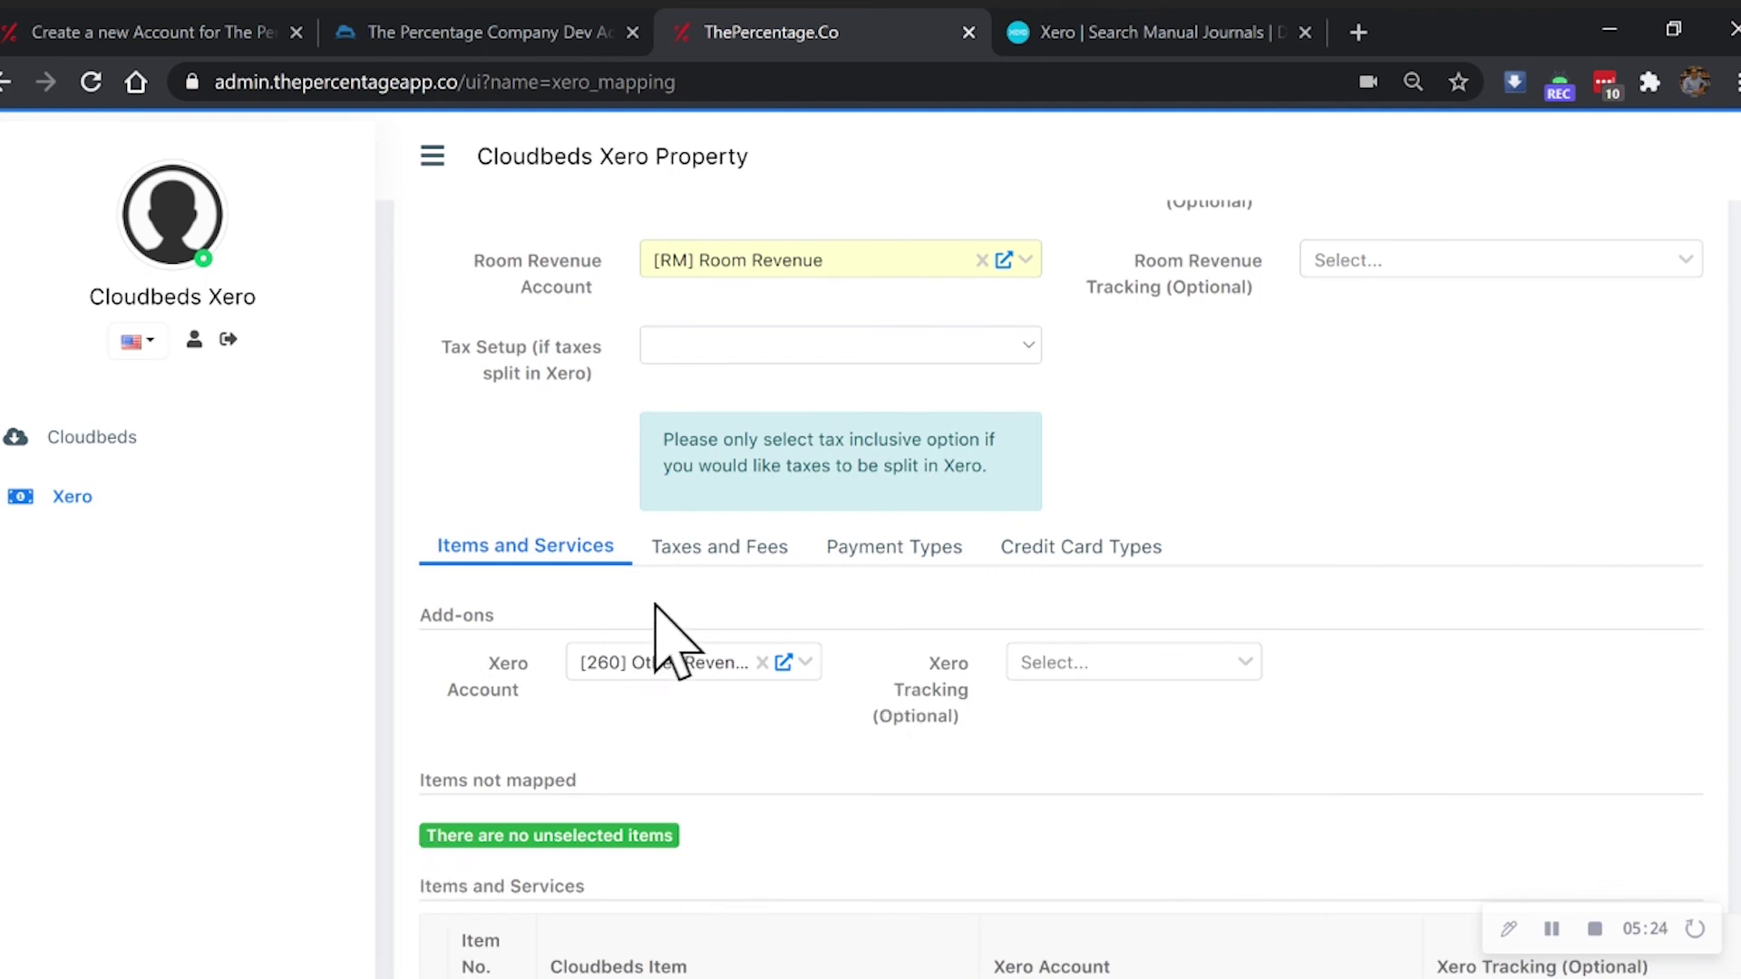
pyautogui.click(717, 548)
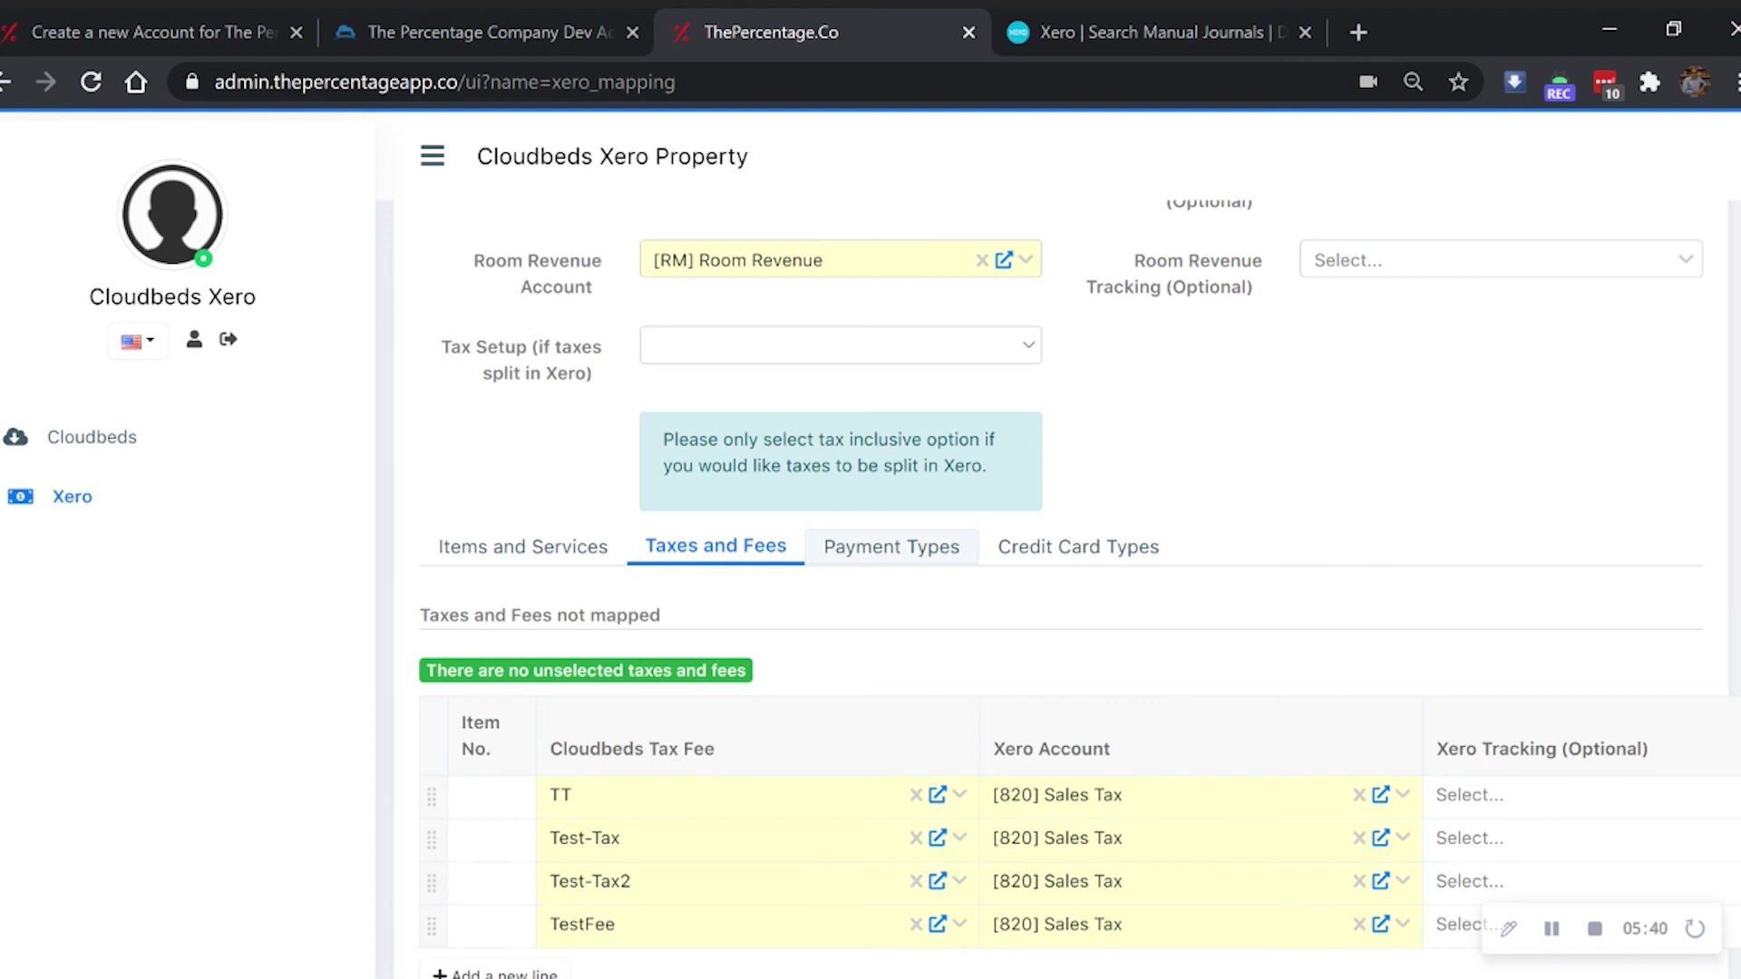
pyautogui.click(893, 549)
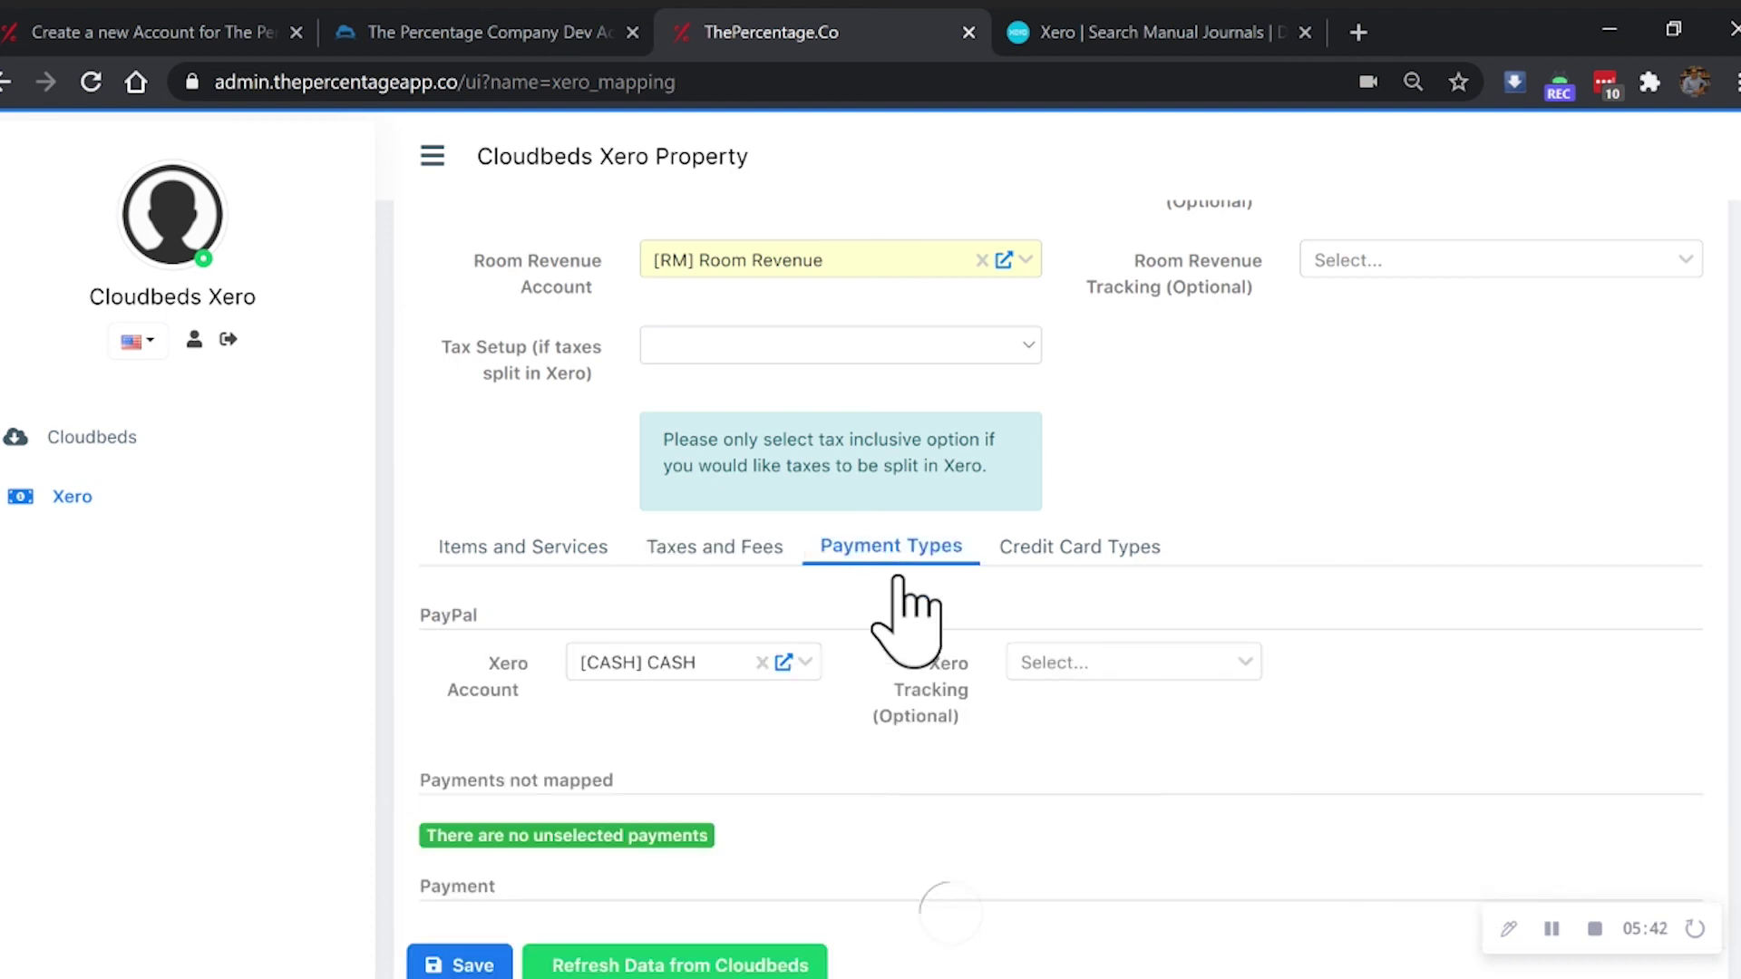
pyautogui.click(1044, 551)
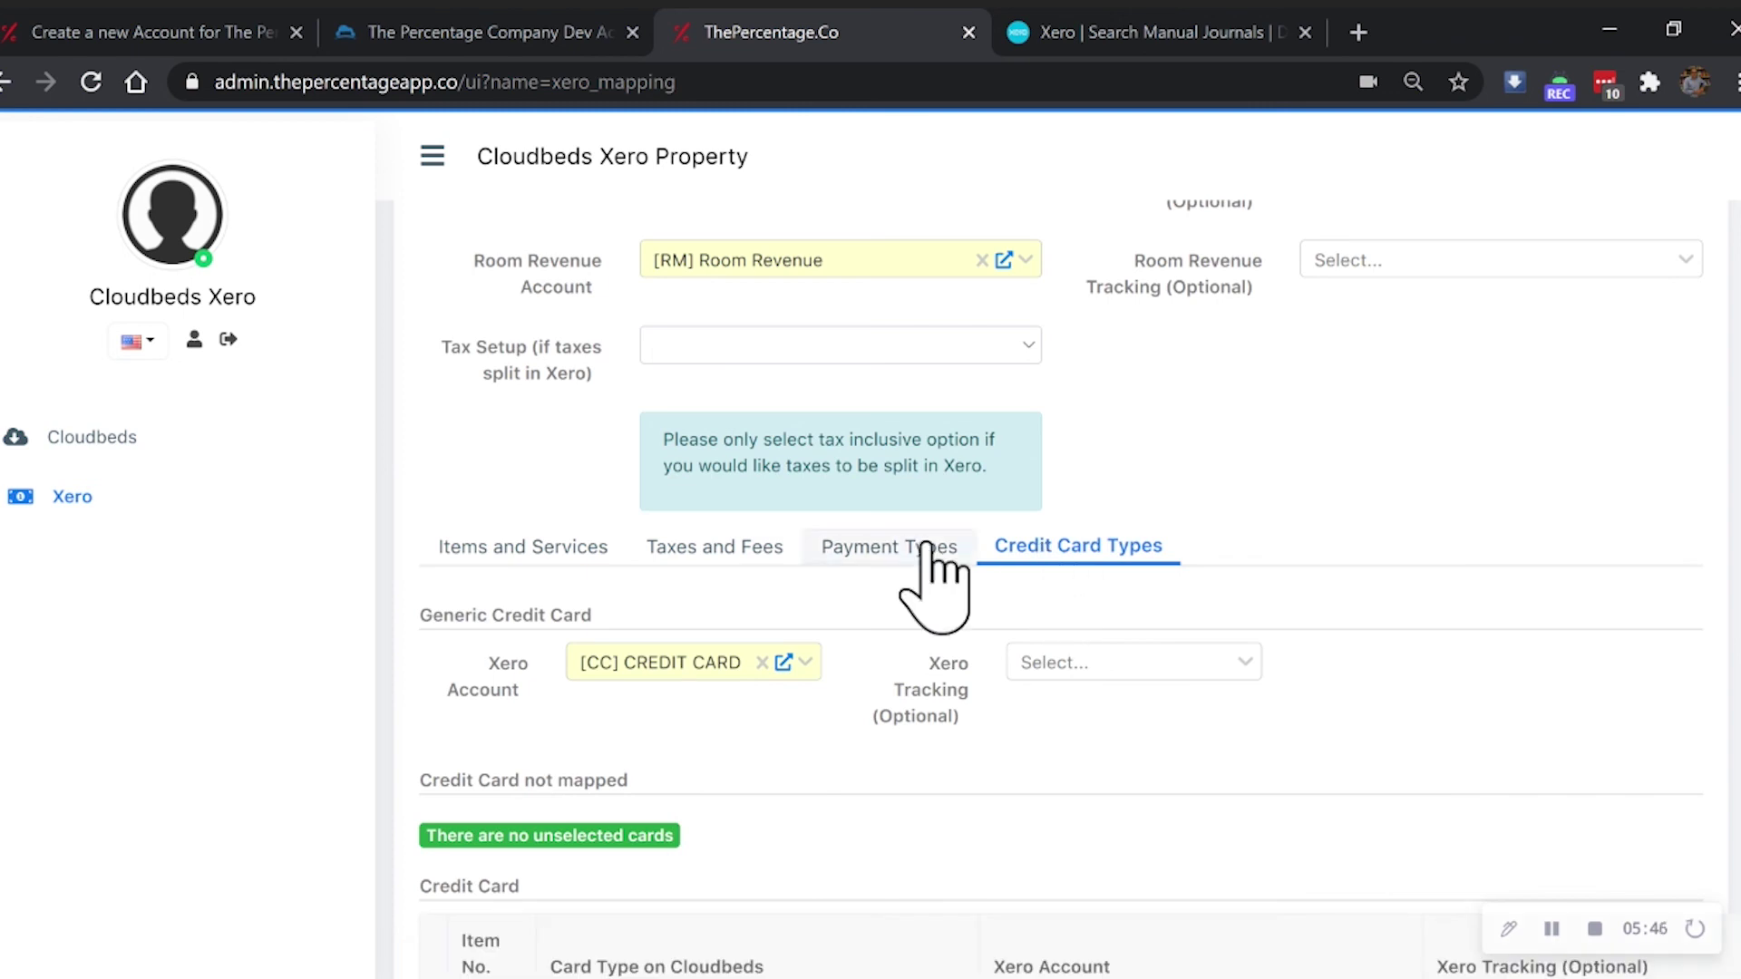
pyautogui.scroll(2, 943, 576)
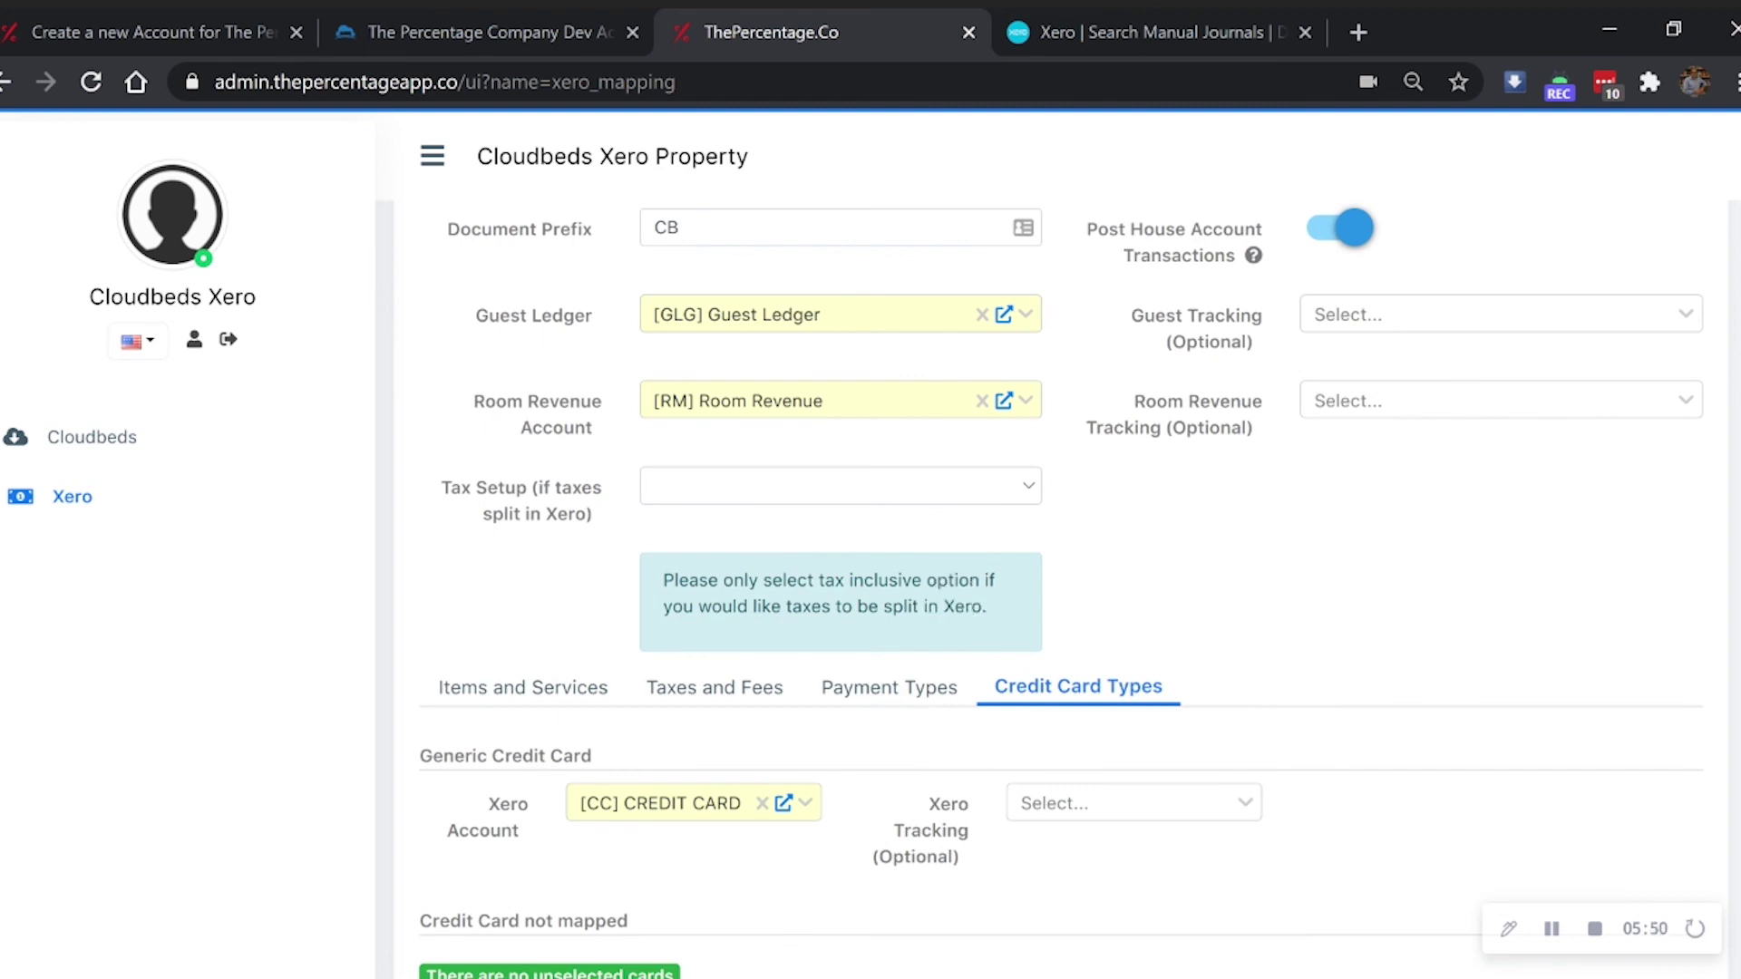
pyautogui.scroll(-5, 944, 556)
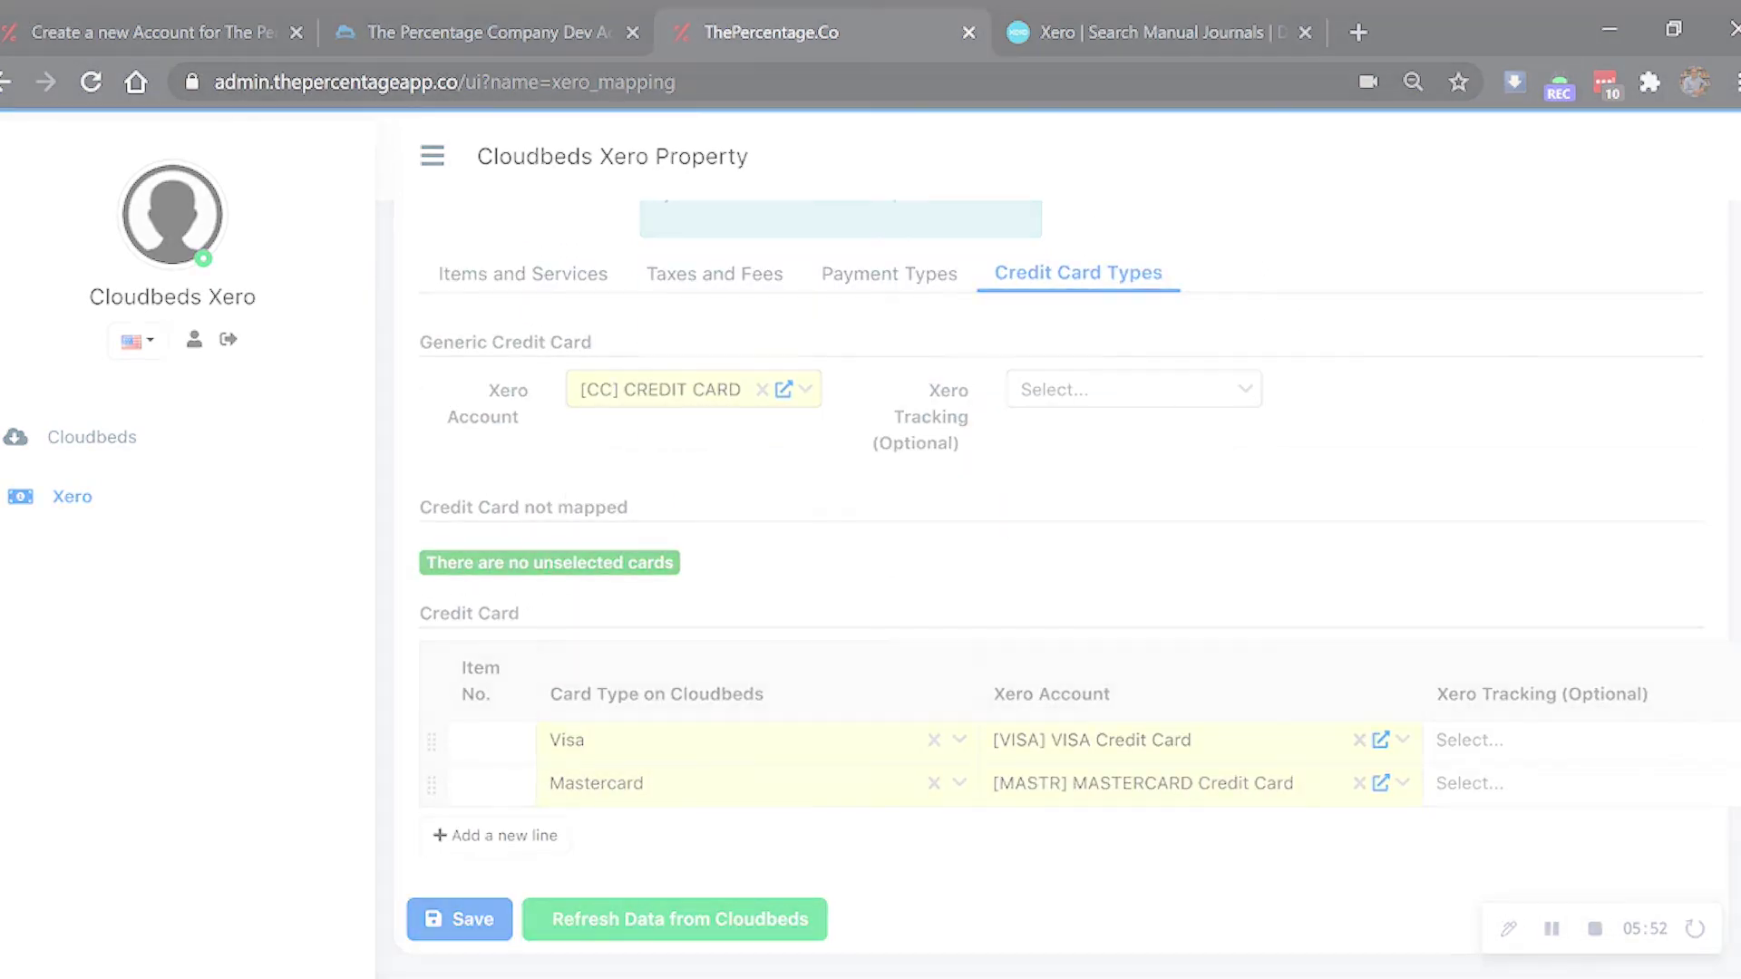